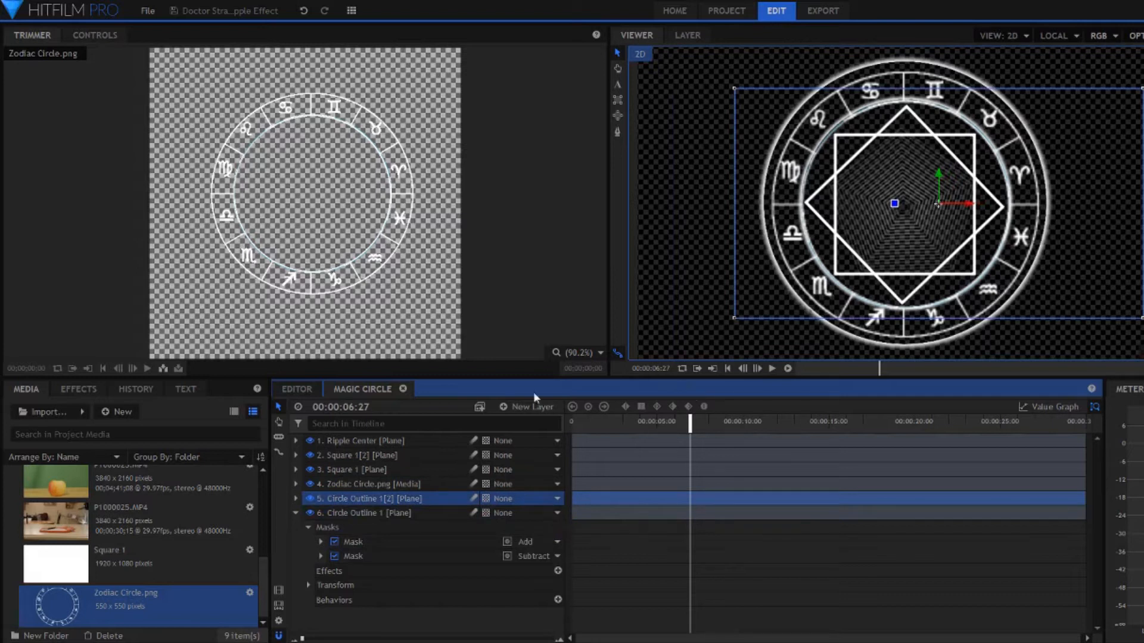
Examine the layers of the Magic Circle composite, checking the circle outlines, zodiac image, squares and ripple center.
{"action": "left_click", "coordinate": [295, 499]}
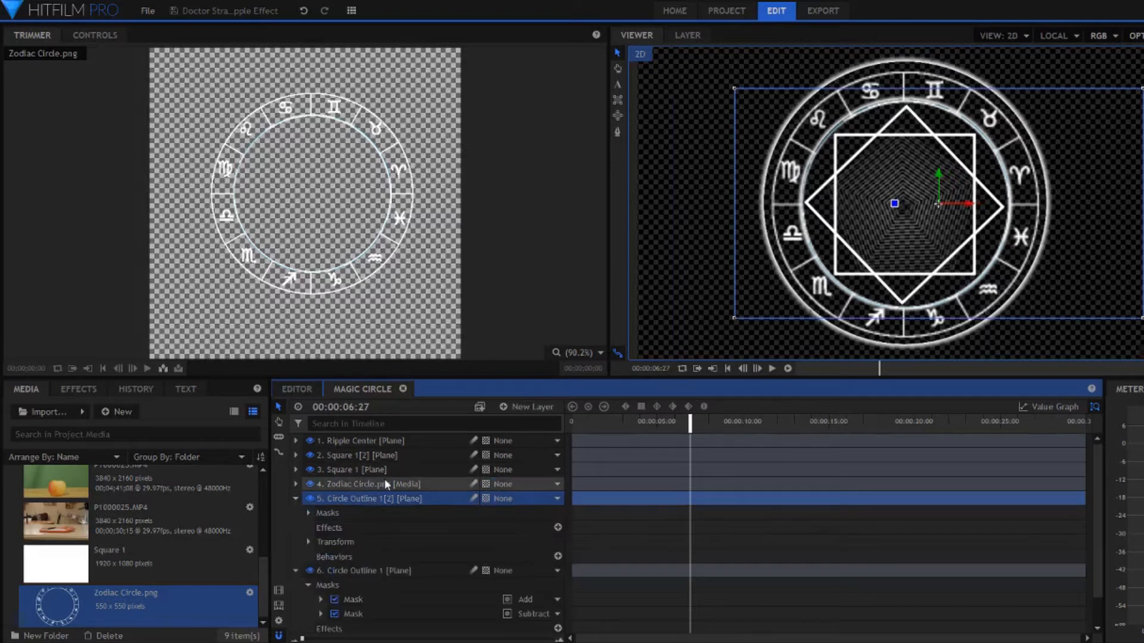
{"action": "left_click", "coordinate": [385, 482]}
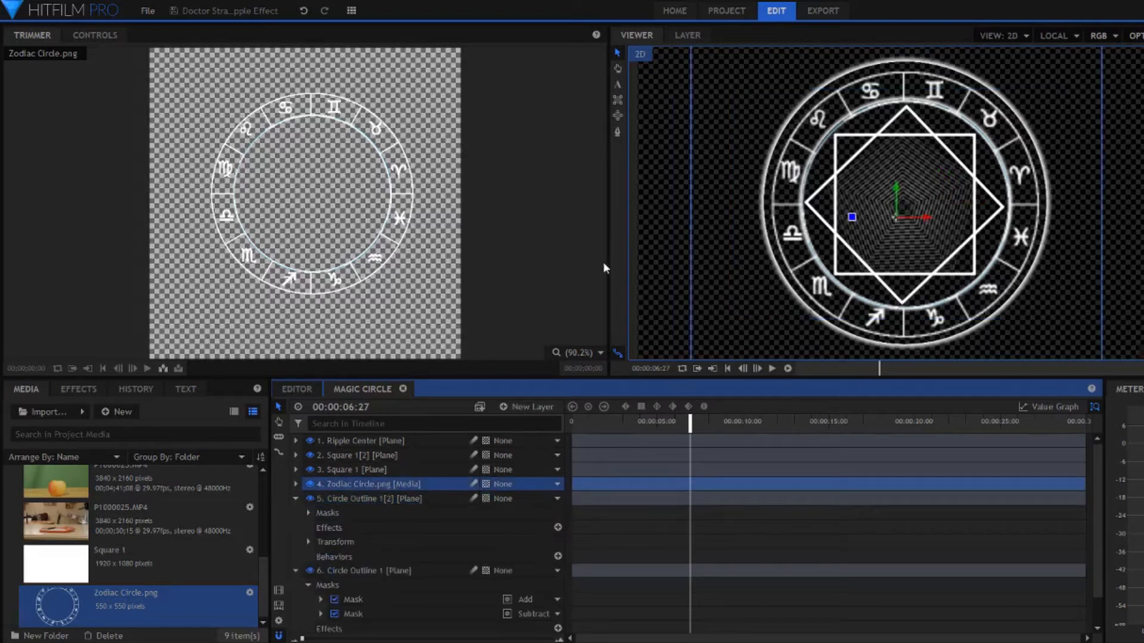
{"action": "left_click", "coordinate": [390, 469]}
{"action": "left_click", "coordinate": [391, 455]}
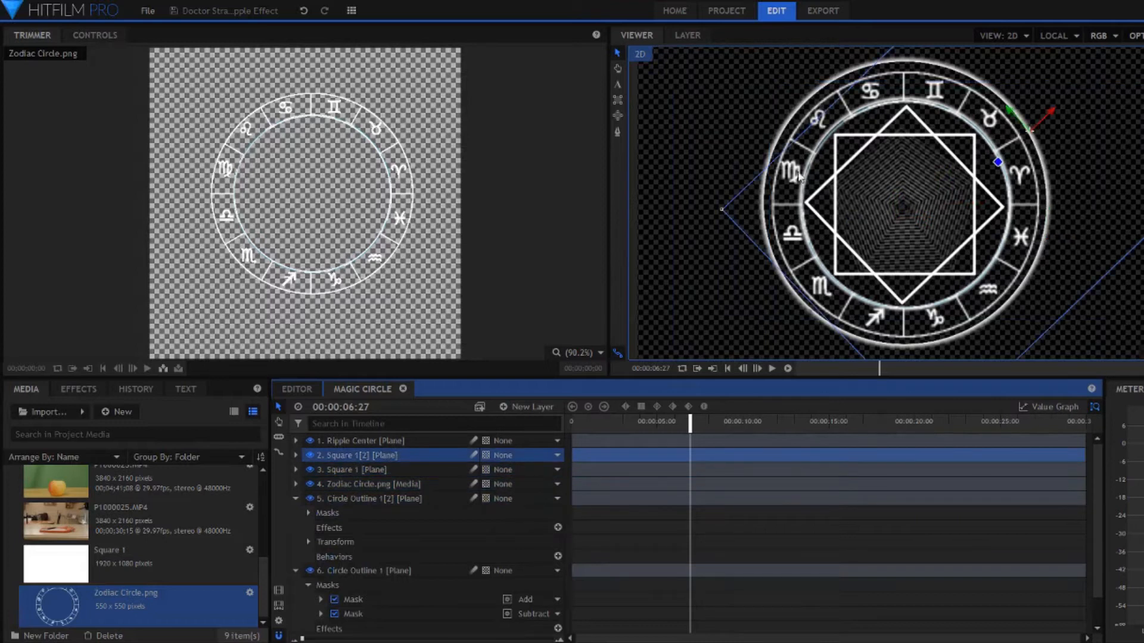
{"action": "left_click", "coordinate": [384, 442]}
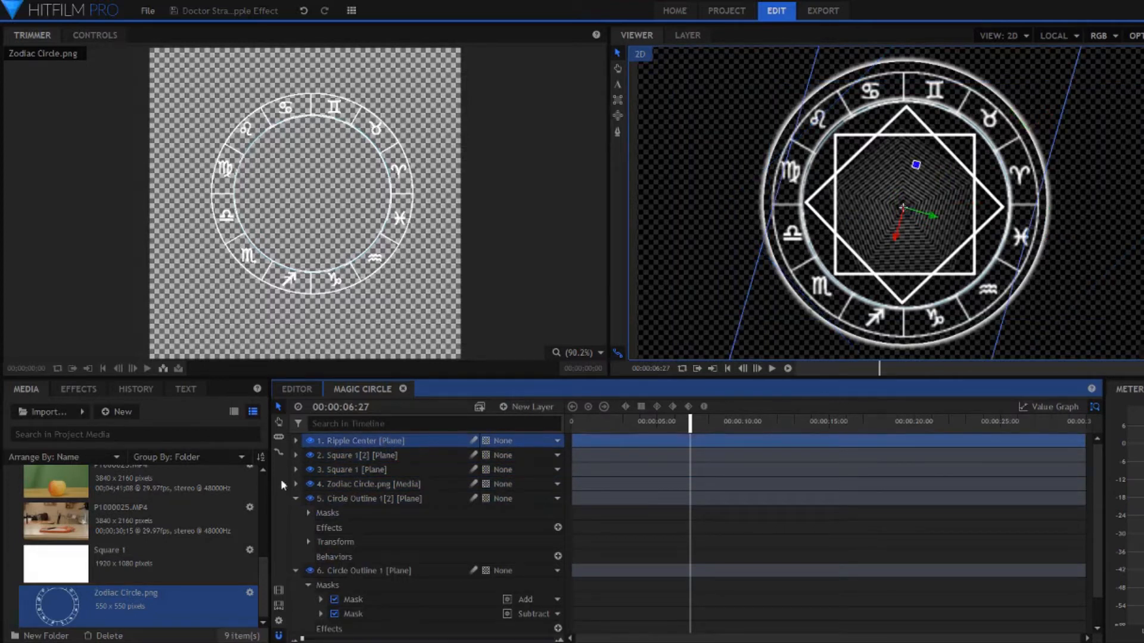
{"action": "left_click", "coordinate": [296, 571]}
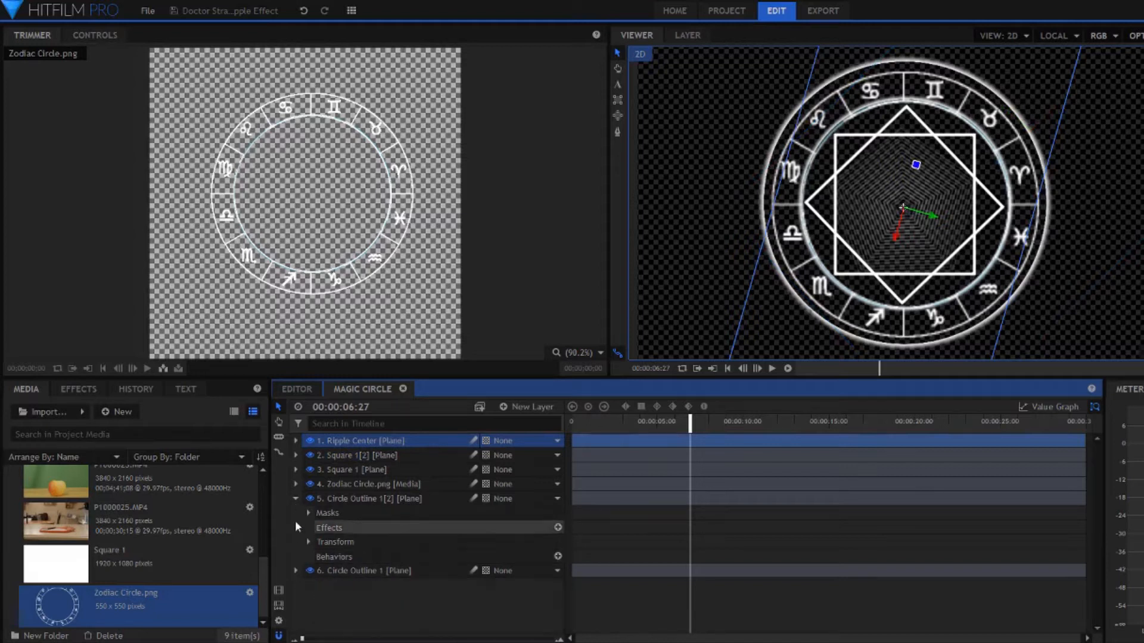
{"action": "left_click", "coordinate": [294, 500]}
{"action": "left_click", "coordinate": [345, 560]}
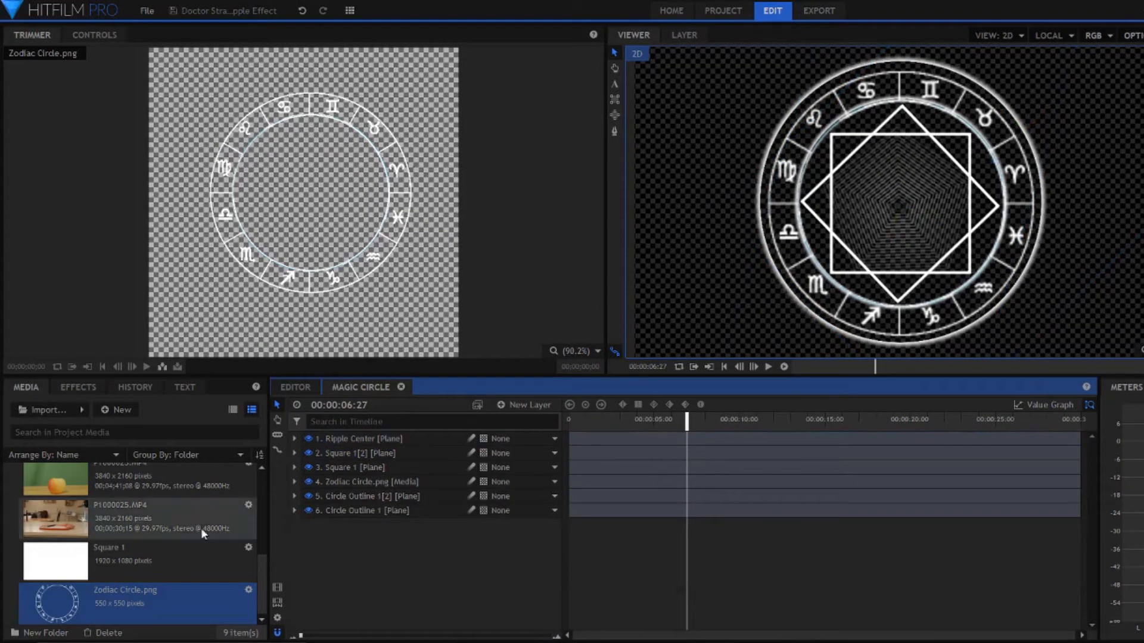
Make a composite shot named Footage from P1000025.MP4 and fit its clip layer to the frame.
{"action": "right_click", "coordinate": [177, 521]}
{"action": "left_click", "coordinate": [227, 460]}
{"action": "type", "text": "Foot"}
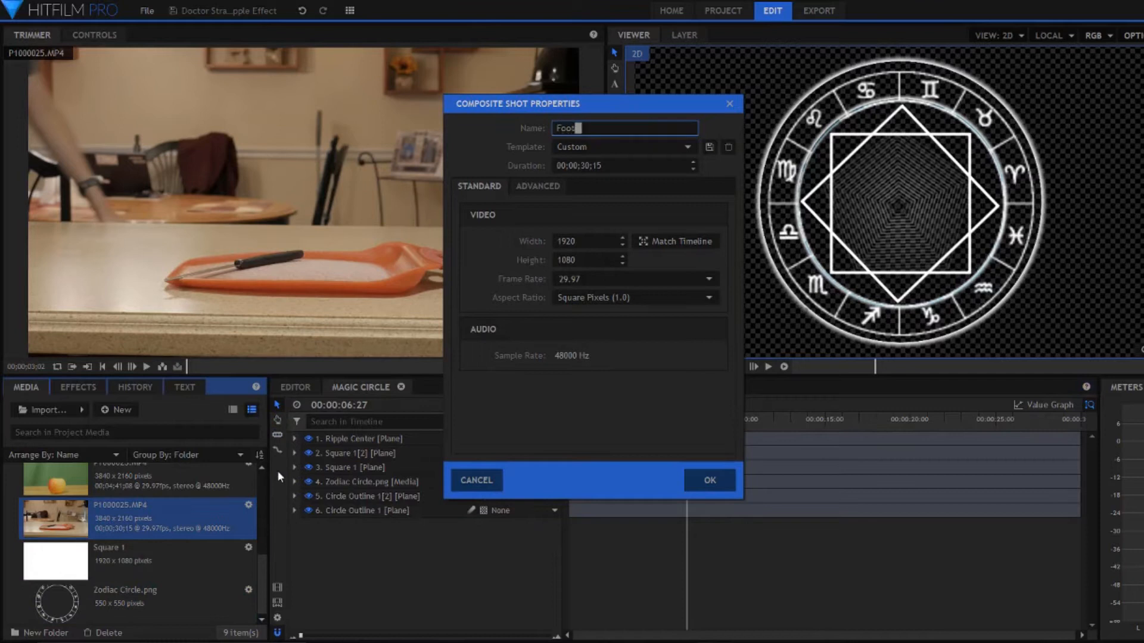
{"action": "type", "text": "age"}
{"action": "key", "text": "Return"}
{"action": "right_click", "coordinate": [405, 442]}
{"action": "mouse_move", "coordinate": [474, 158]}
{"action": "left_click", "coordinate": [581, 161]}
Trim the footage clip to the hand-gesture section starting from 00;00;15;21 and place it at the start of the timeline.
{"action": "left_click_drag", "start_coordinate": [601, 419], "coordinate": [906, 423]}
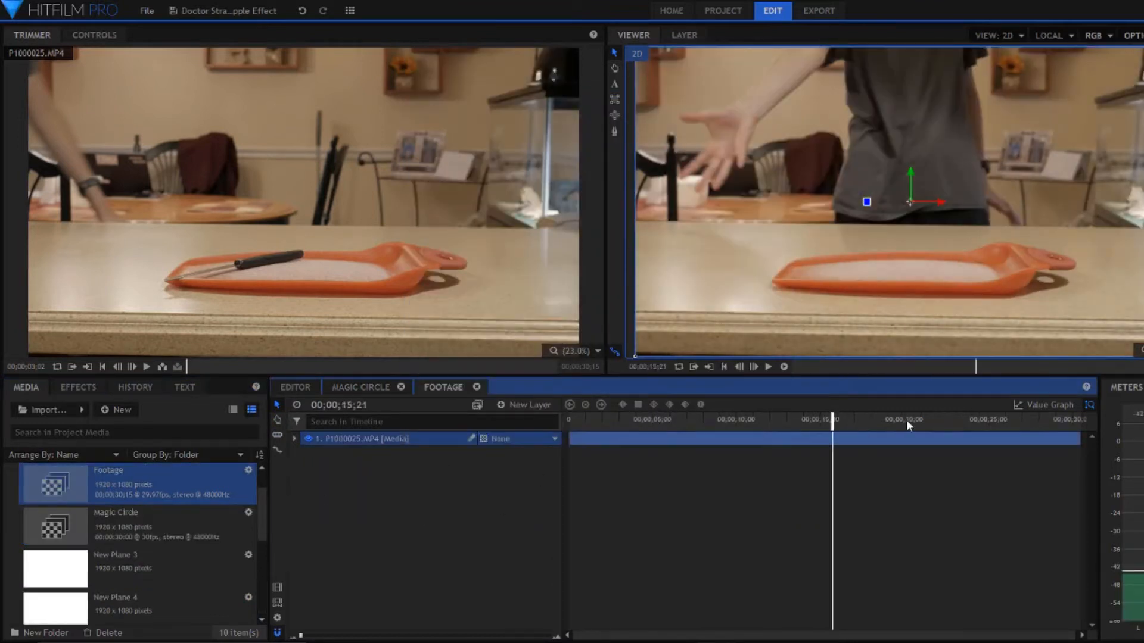
{"action": "left_click_drag", "start_coordinate": [565, 442], "coordinate": [832, 441]}
{"action": "left_click_drag", "start_coordinate": [833, 419], "coordinate": [851, 439]}
{"action": "left_click_drag", "start_coordinate": [896, 419], "coordinate": [989, 418]}
{"action": "left_click_drag", "start_coordinate": [1077, 436], "coordinate": [720, 492]}
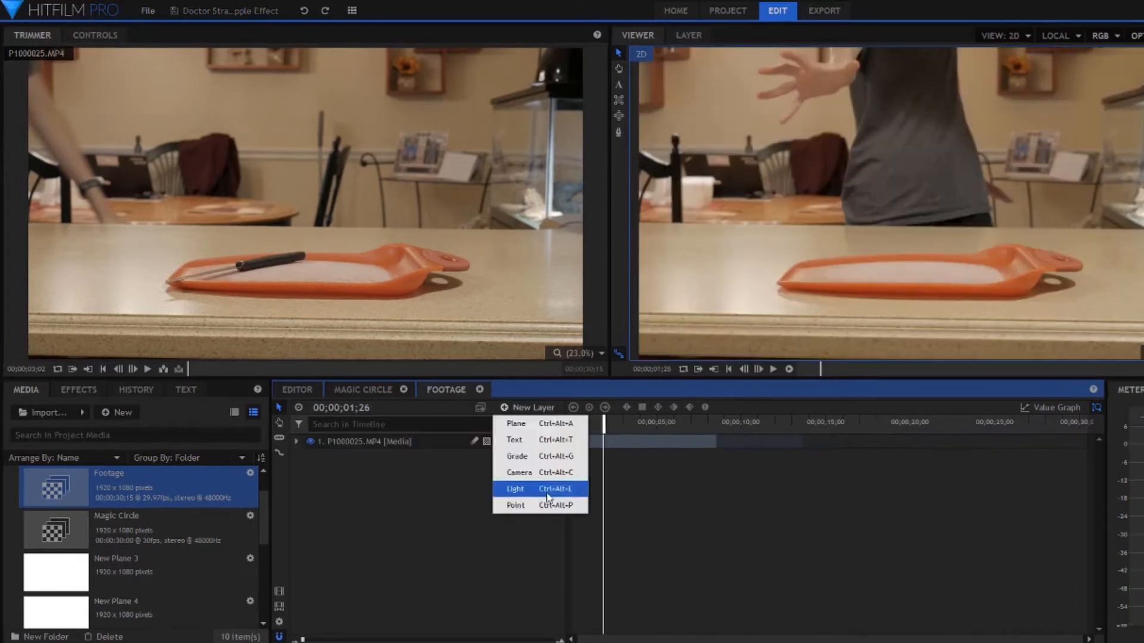
Add a point layer named Hand Tracker to the Footage composite.
{"action": "left_click", "coordinate": [524, 487]}
{"action": "type", "text": "Hand Track"}
{"action": "type", "text": "er"}
{"action": "key", "text": "Return"}
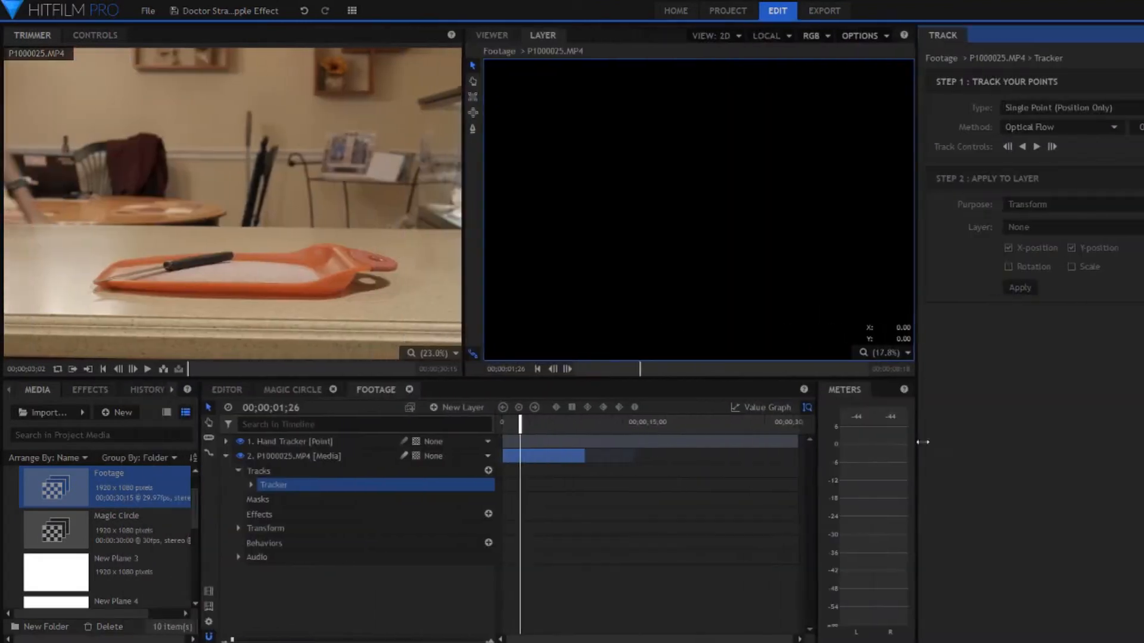
Try to track the palm forward from 00;00;01;26 with a single-point Optical Flow tracker on the footage clip.
{"action": "left_click", "coordinate": [896, 352]}
{"action": "left_click", "coordinate": [888, 386]}
{"action": "left_click_drag", "start_coordinate": [757, 226], "coordinate": [671, 275]}
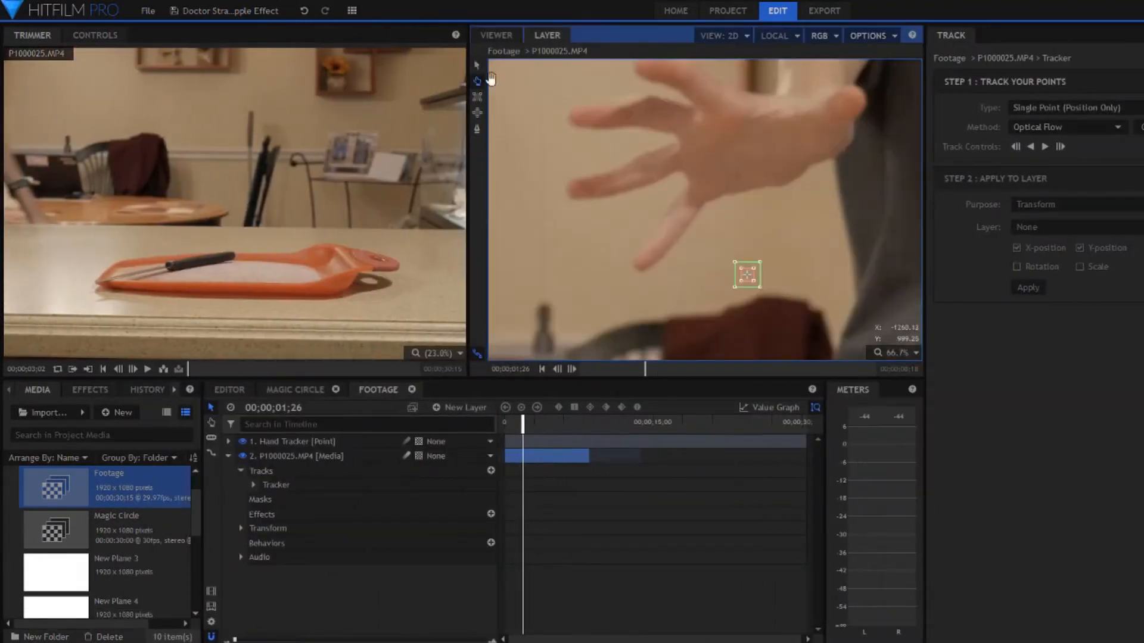
{"action": "left_click_drag", "start_coordinate": [822, 184], "coordinate": [770, 163]}
{"action": "left_click", "coordinate": [1044, 146]}
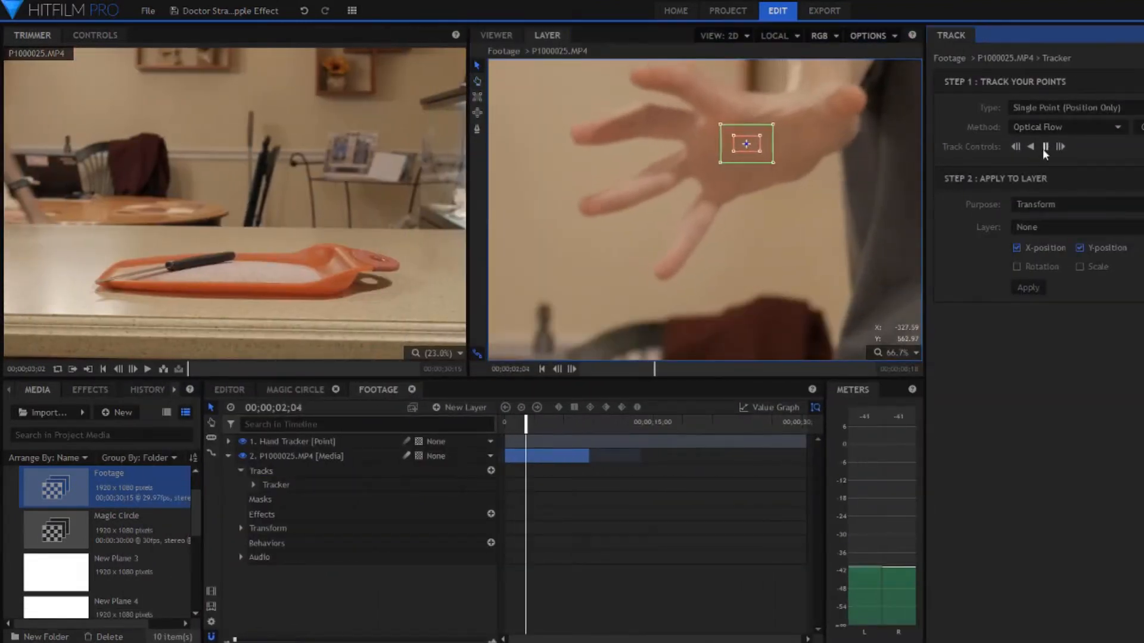
{"action": "left_click", "coordinate": [1044, 149]}
Try to correct the tracker frame by frame on the moving hand and resume tracking at 00;00;02;28.
{"action": "left_click", "coordinate": [558, 370]}
{"action": "left_click", "coordinate": [558, 370]}
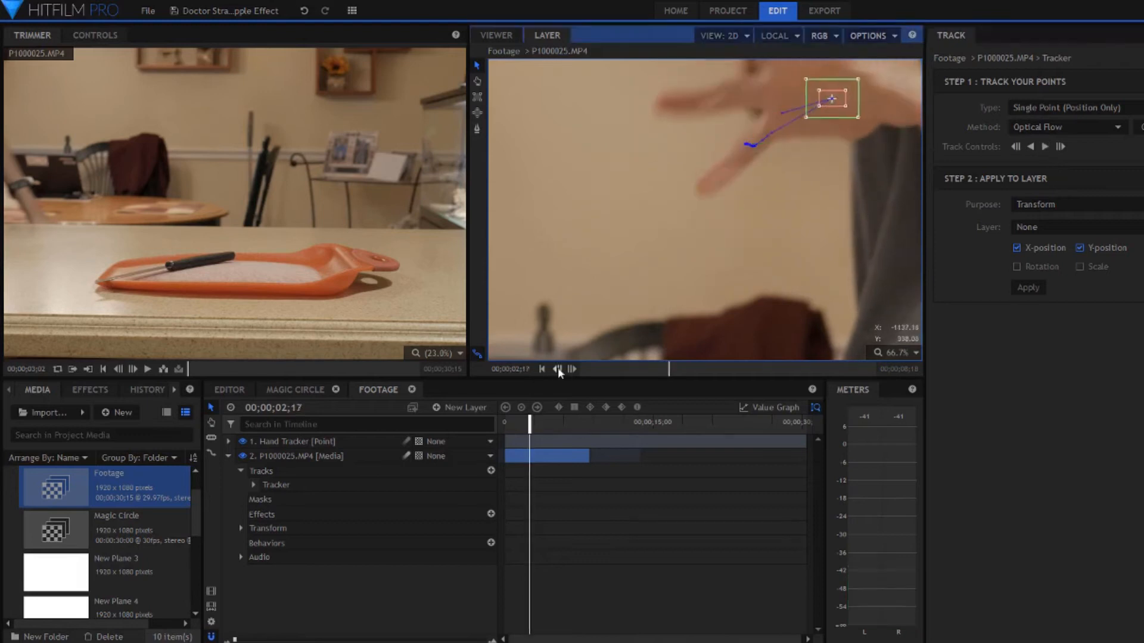
{"action": "left_click", "coordinate": [558, 370]}
{"action": "left_click_drag", "start_coordinate": [769, 143], "coordinate": [825, 112]}
{"action": "left_click", "coordinate": [558, 369]}
{"action": "left_click_drag", "start_coordinate": [759, 146], "coordinate": [850, 96]}
{"action": "left_click", "coordinate": [558, 369]}
{"action": "left_click", "coordinate": [559, 370]}
{"action": "left_click", "coordinate": [558, 370]}
{"action": "left_click", "coordinate": [572, 369]}
{"action": "left_click_drag", "start_coordinate": [876, 115], "coordinate": [692, 214]}
{"action": "key", "text": "h"}
{"action": "left_click", "coordinate": [1045, 147]}
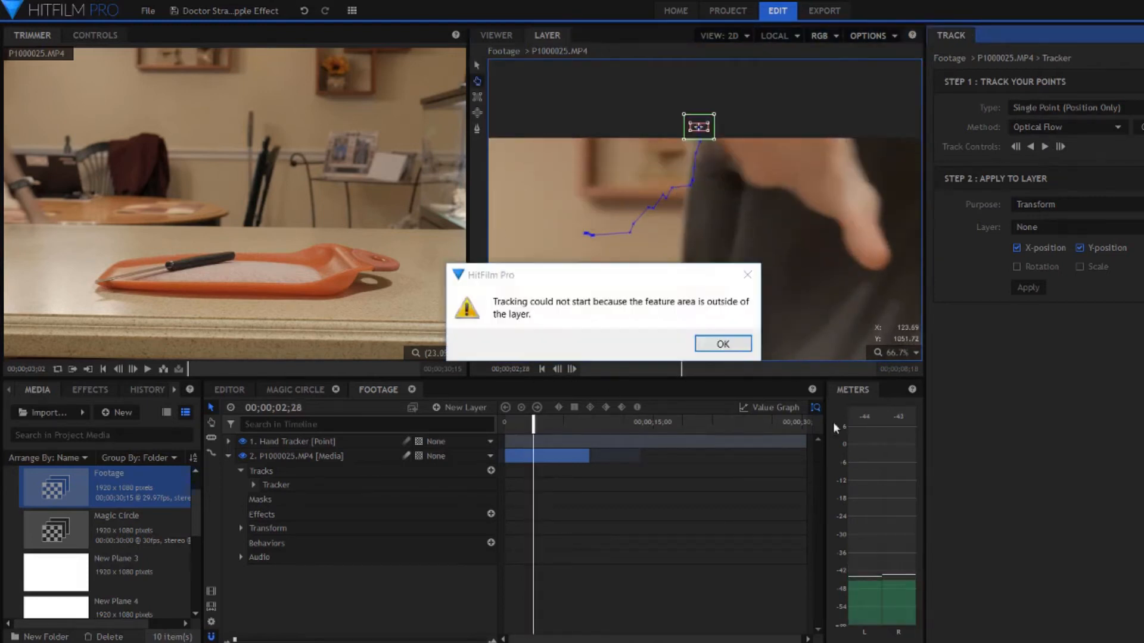
{"action": "left_click", "coordinate": [720, 342]}
Keyframe the Hand Tracker point's position frame by frame from 00;00;01;16 so that it follows the hand.
{"action": "left_click_drag", "start_coordinate": [951, 36], "coordinate": [173, 523]}
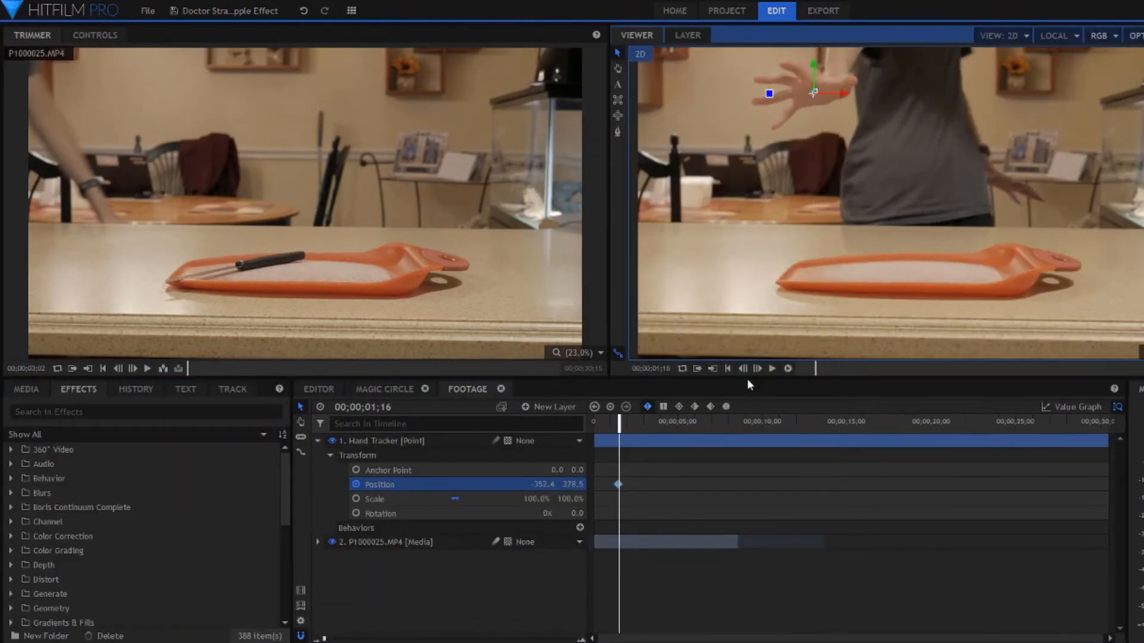
{"action": "left_click", "coordinate": [757, 369]}
{"action": "mouse_move", "coordinate": [814, 93]}
{"action": "left_mouse_down"}
{"action": "mouse_move", "coordinate": [854, 55]}
{"action": "mouse_move", "coordinate": [928, 48]}
{"action": "mouse_move", "coordinate": [983, 59]}
{"action": "mouse_move", "coordinate": [1061, 138]}
{"action": "left_mouse_up"}
{"action": "left_click", "coordinate": [757, 368]}
{"action": "left_click", "coordinate": [757, 369]}
{"action": "left_click", "coordinate": [757, 369]}
{"action": "left_click", "coordinate": [757, 368]}
{"action": "left_click", "coordinate": [757, 369]}
{"action": "left_click", "coordinate": [757, 369]}
{"action": "left_click", "coordinate": [757, 369]}
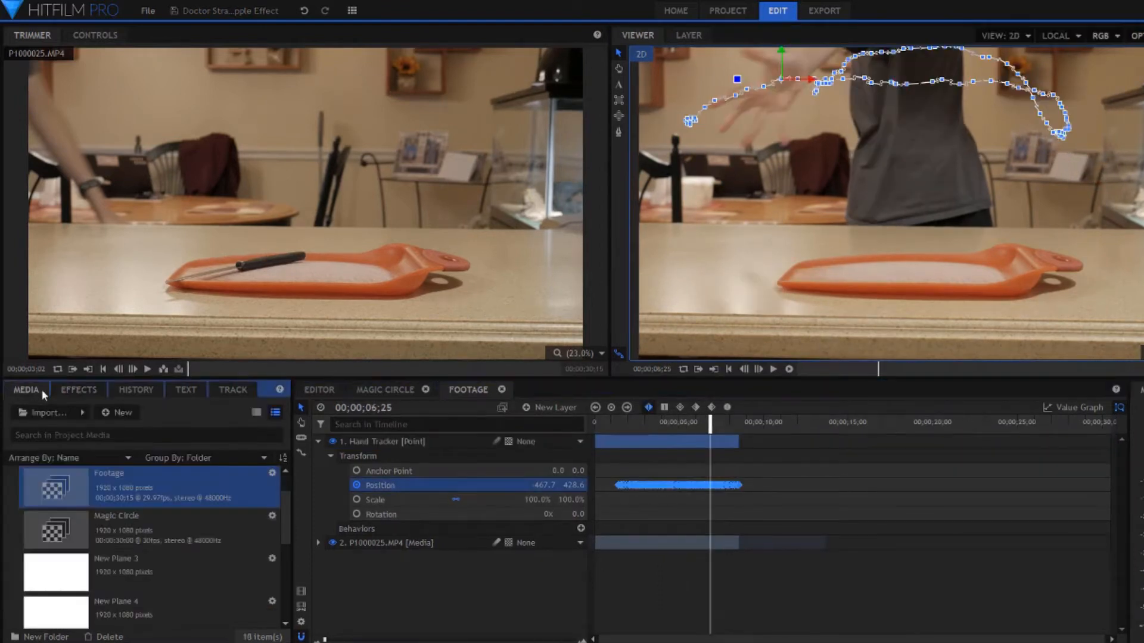
Place the Magic Circle composite as the uppermost layer starting at 00;00;01;08 and apply Lightsword Ultra (Glow Only) to it.
{"action": "left_click", "coordinate": [128, 518]}
{"action": "left_click_drag", "start_coordinate": [128, 518], "coordinate": [616, 441]}
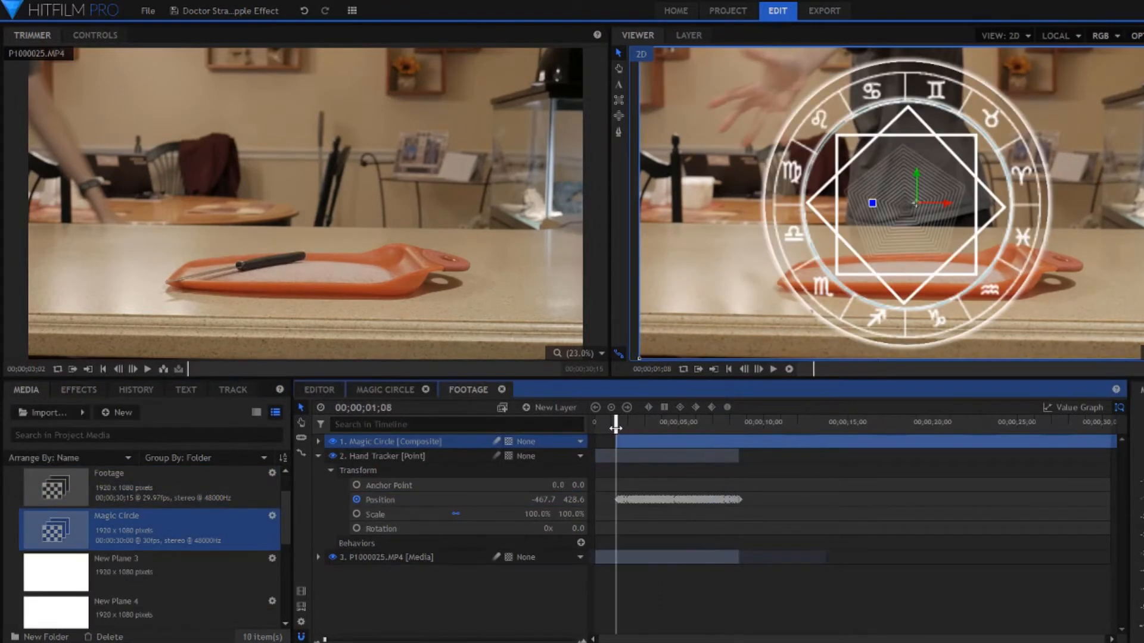
{"action": "left_click", "coordinate": [87, 390]}
{"action": "left_click", "coordinate": [143, 412]}
{"action": "type", "text": "ultra"}
{"action": "left_click_drag", "start_coordinate": [179, 522], "coordinate": [694, 448]}
Set the Lightsword Ultra inner glow color to green with RGB 25, 191, 0.
{"action": "left_click", "coordinate": [95, 35]}
{"action": "left_click", "coordinate": [23, 145]}
{"action": "left_click", "coordinate": [35, 203]}
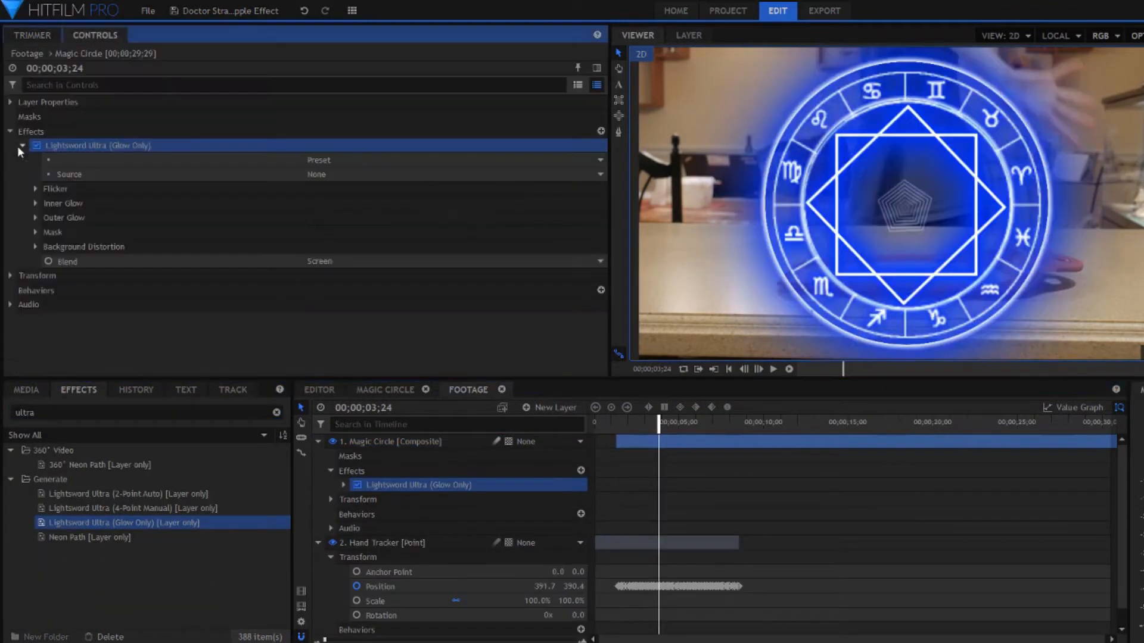
{"action": "left_click", "coordinate": [553, 232]}
{"action": "left_click", "coordinate": [691, 205]}
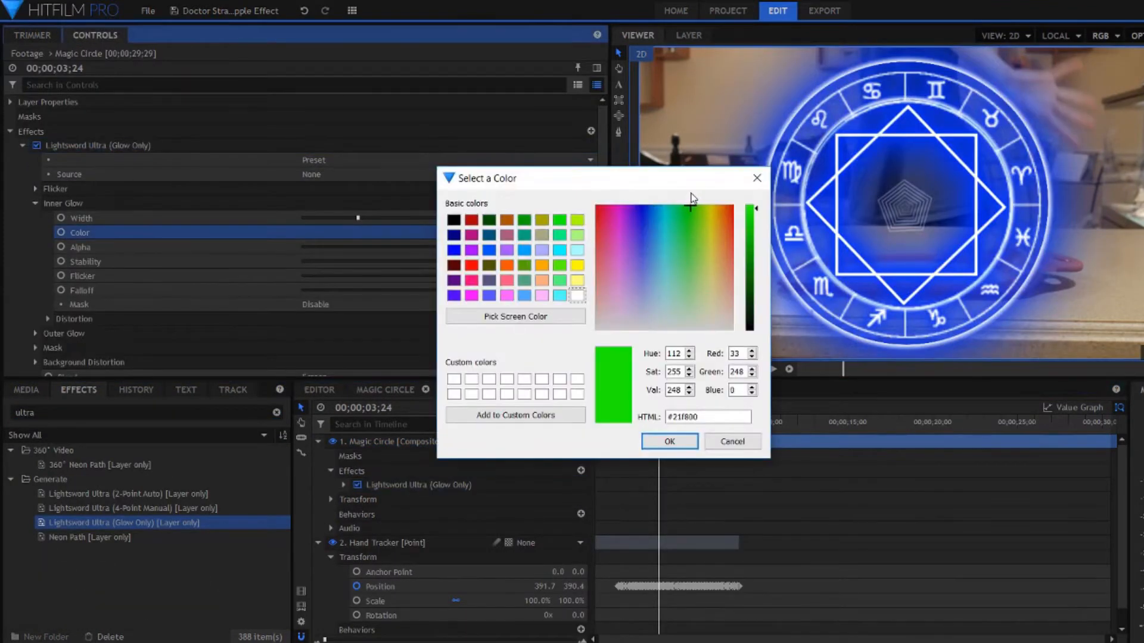
{"action": "left_click", "coordinate": [676, 442]}
{"action": "left_click", "coordinate": [590, 232]}
{"action": "left_click", "coordinate": [752, 236]}
{"action": "left_click", "coordinate": [683, 442]}
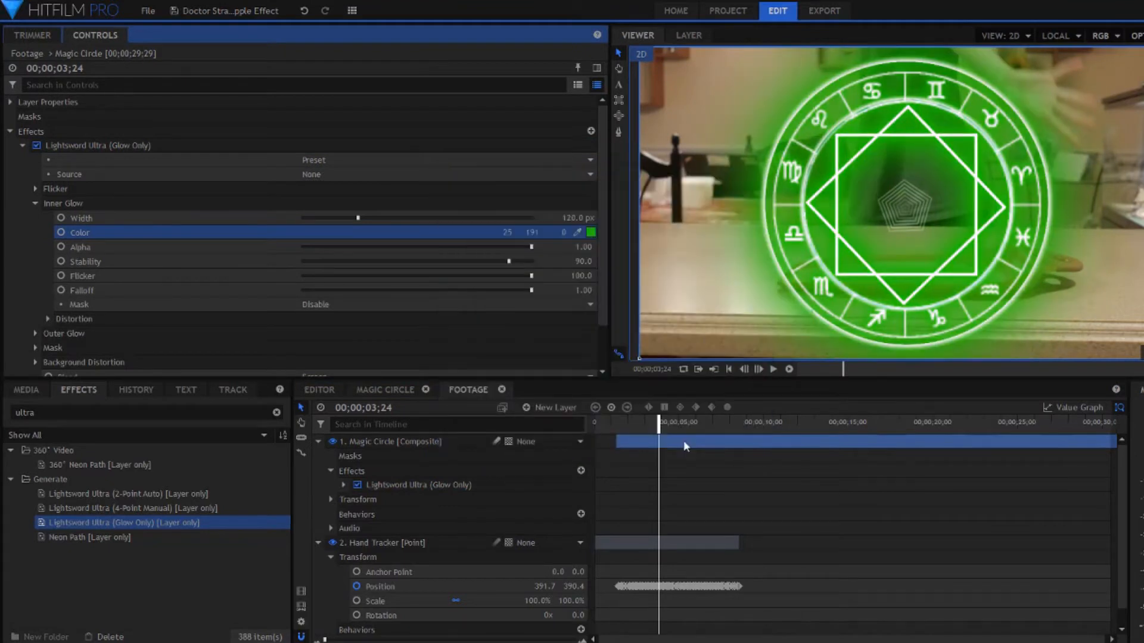
Examine the Magic Circle layer's transform settings and rotation keyframes at different times in the footage.
{"action": "left_click", "coordinate": [397, 441]}
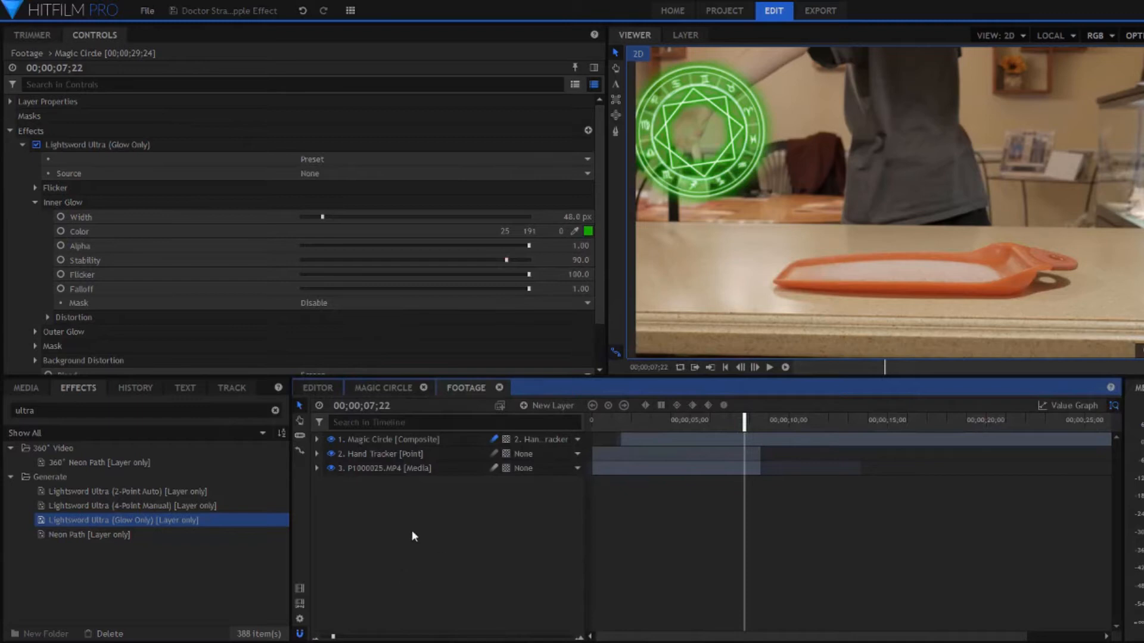
{"action": "left_click", "coordinate": [397, 440]}
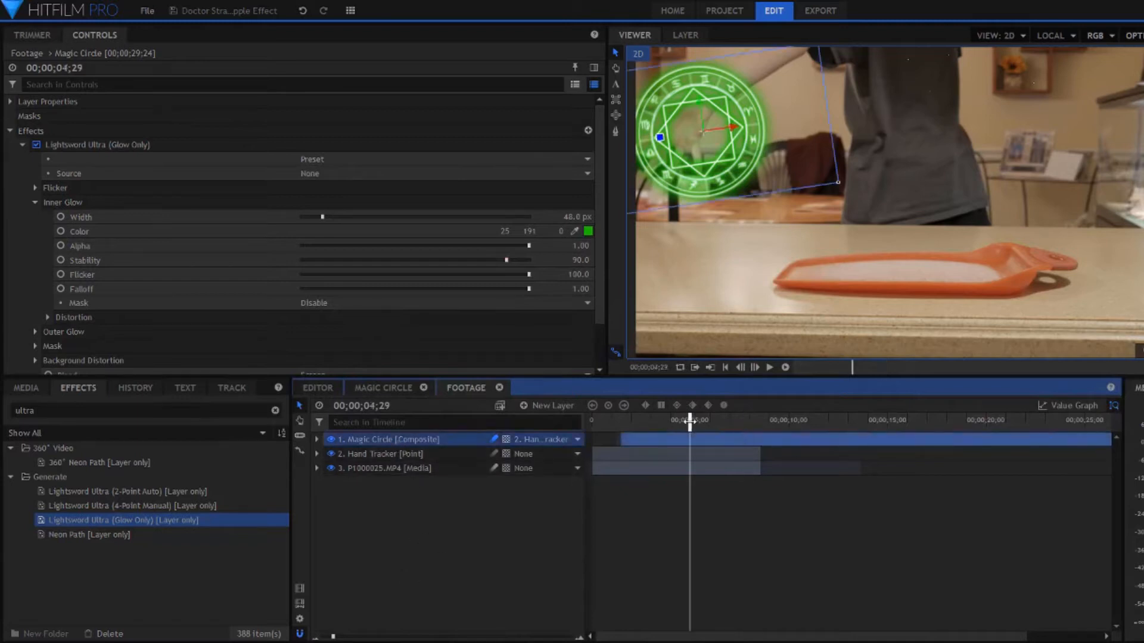
{"action": "left_click_drag", "start_coordinate": [839, 203], "coordinate": [842, 187]}
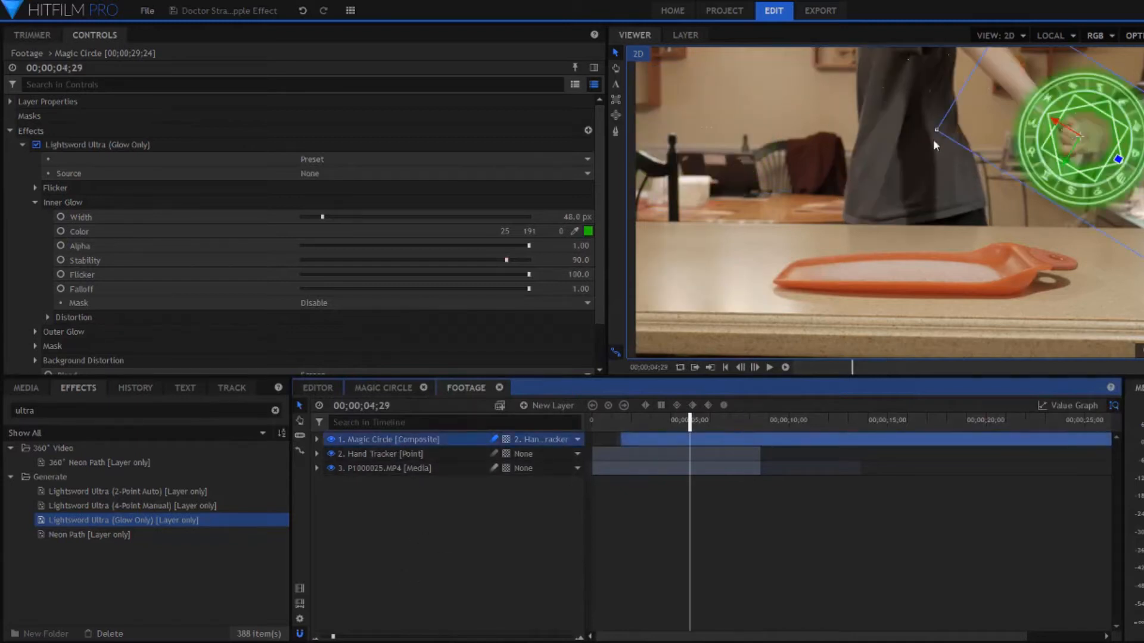
{"action": "left_click", "coordinate": [317, 439]}
{"action": "left_click", "coordinate": [328, 497]}
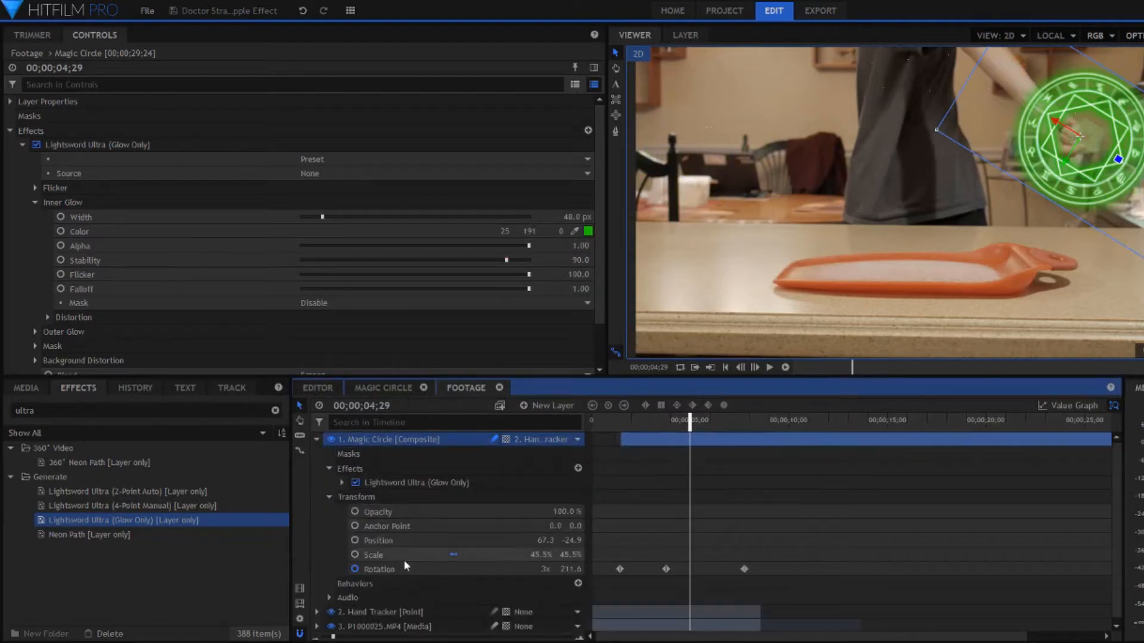
{"action": "left_click", "coordinate": [398, 570]}
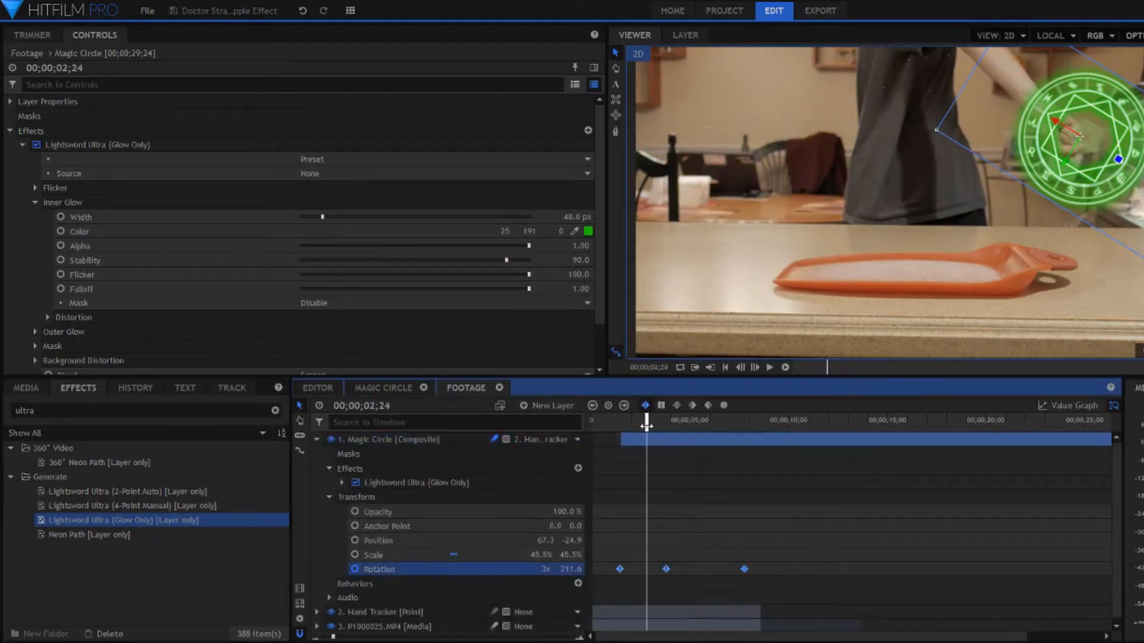
{"action": "left_click", "coordinate": [711, 419]}
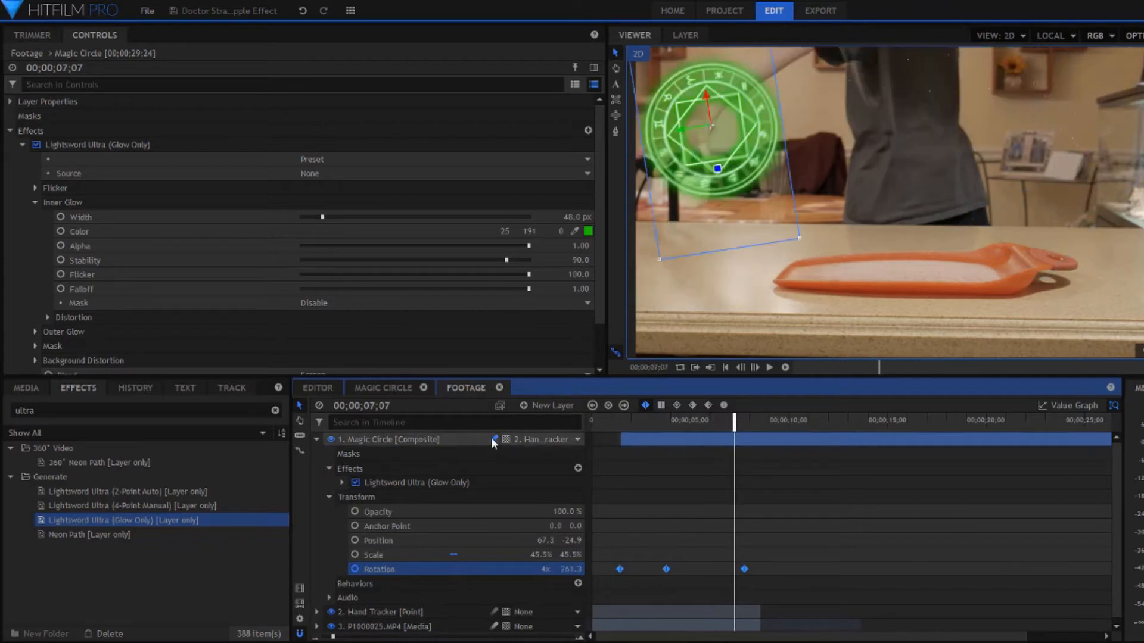
{"action": "left_click", "coordinate": [317, 439]}
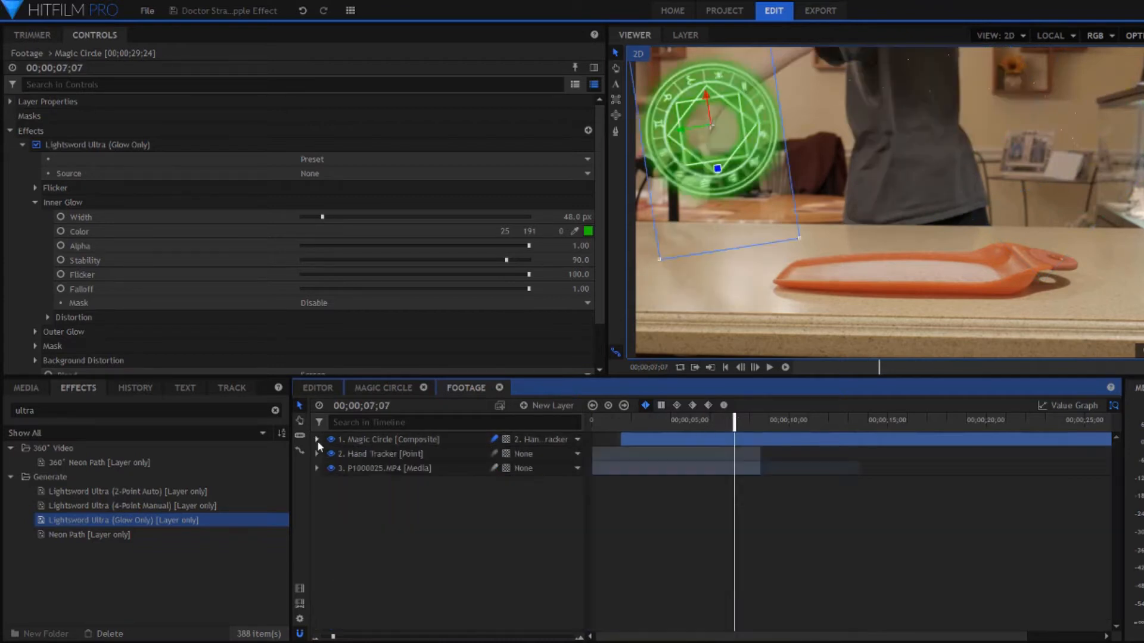
{"action": "left_click", "coordinate": [353, 505]}
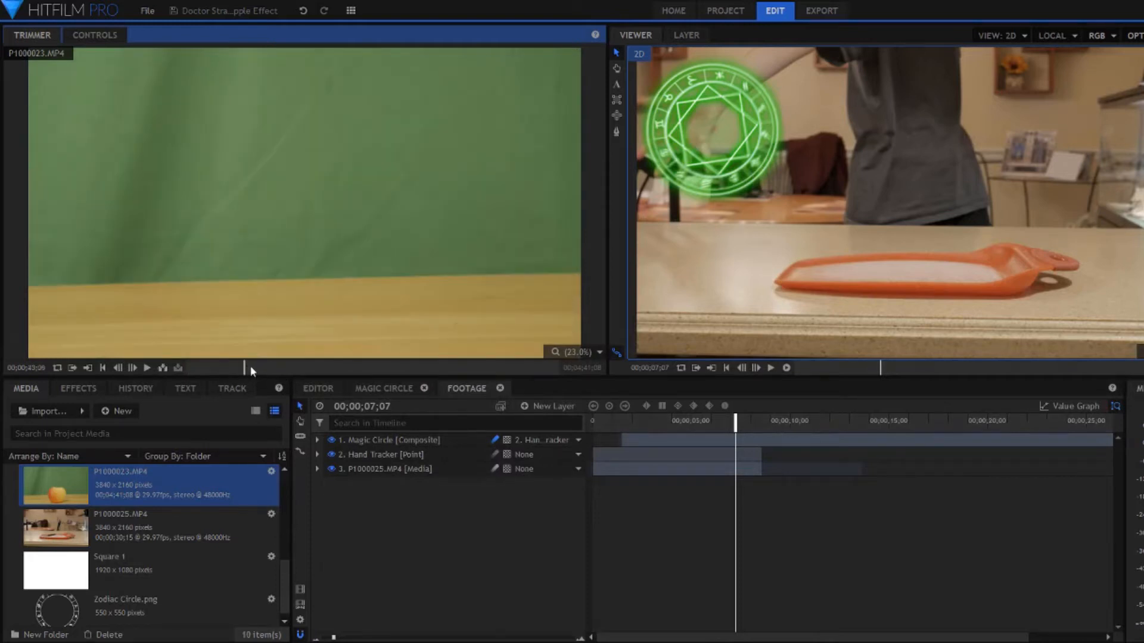
Look through the P1000023.MP4 source clip for the successive stages of the apple being eaten.
{"action": "left_click_drag", "start_coordinate": [258, 366], "coordinate": [298, 365]}
{"action": "left_click", "coordinate": [313, 366]}
{"action": "left_click", "coordinate": [323, 366]}
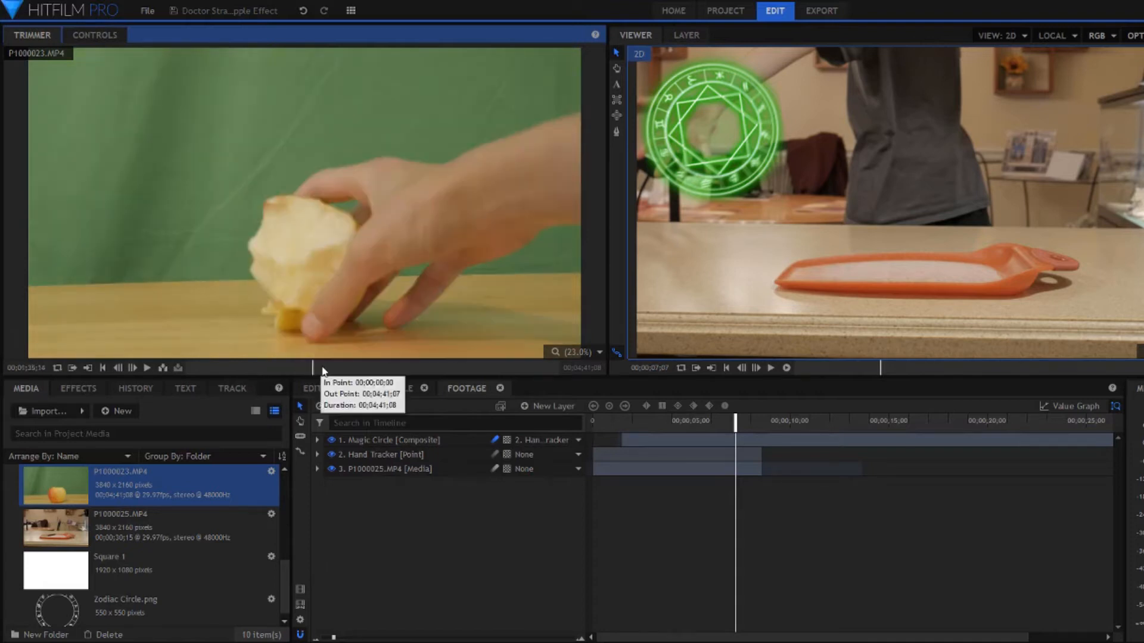
{"action": "left_click", "coordinate": [333, 366]}
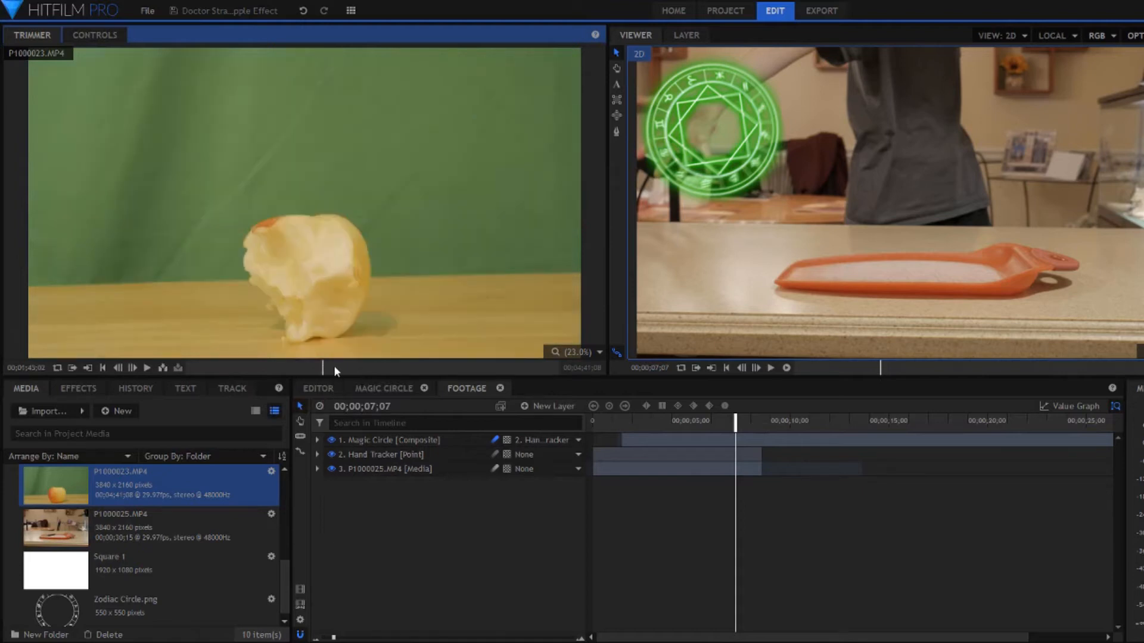
{"action": "left_click", "coordinate": [340, 366]}
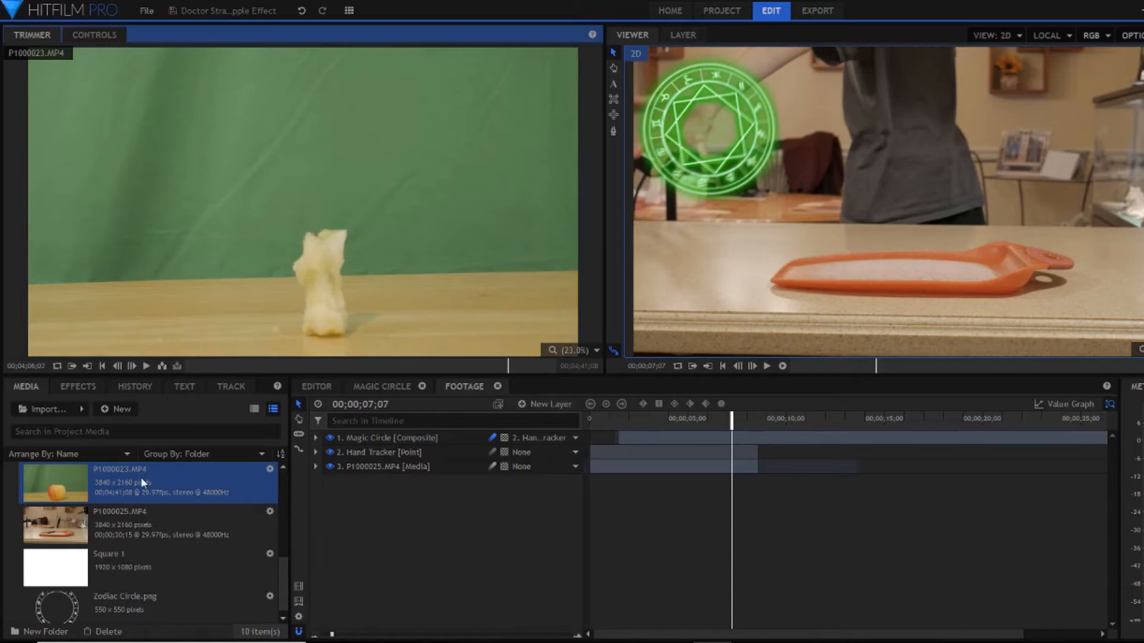
Make a composite shot named Apple Animation from P1000023.MP4.
{"action": "right_click", "coordinate": [140, 477]}
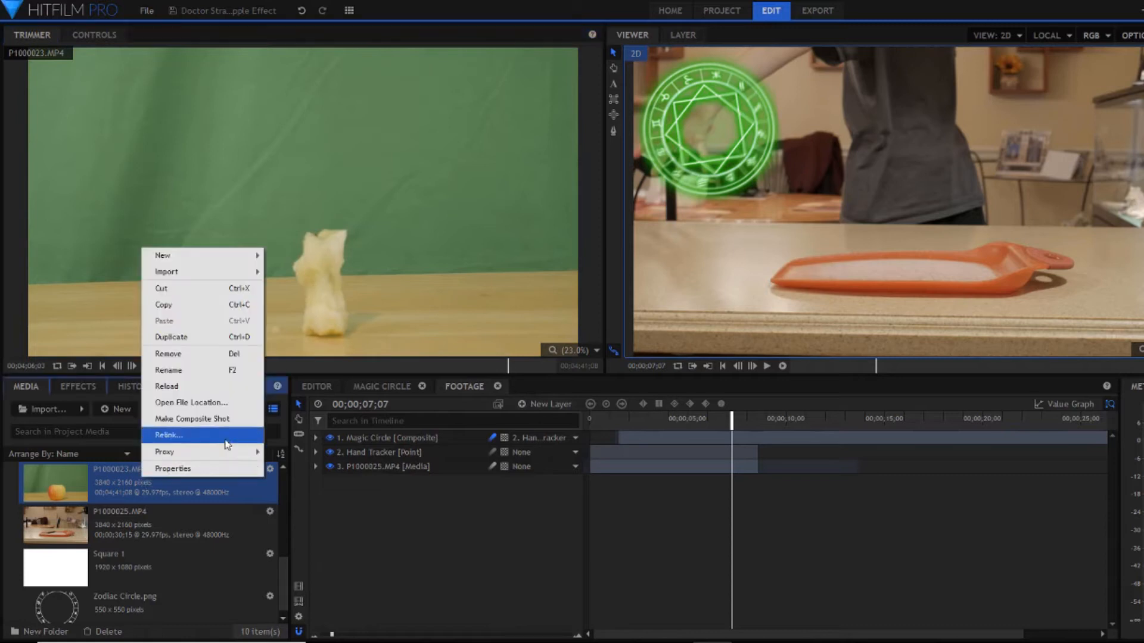
{"action": "left_click", "coordinate": [226, 421]}
{"action": "type", "text": "Apple Animati"}
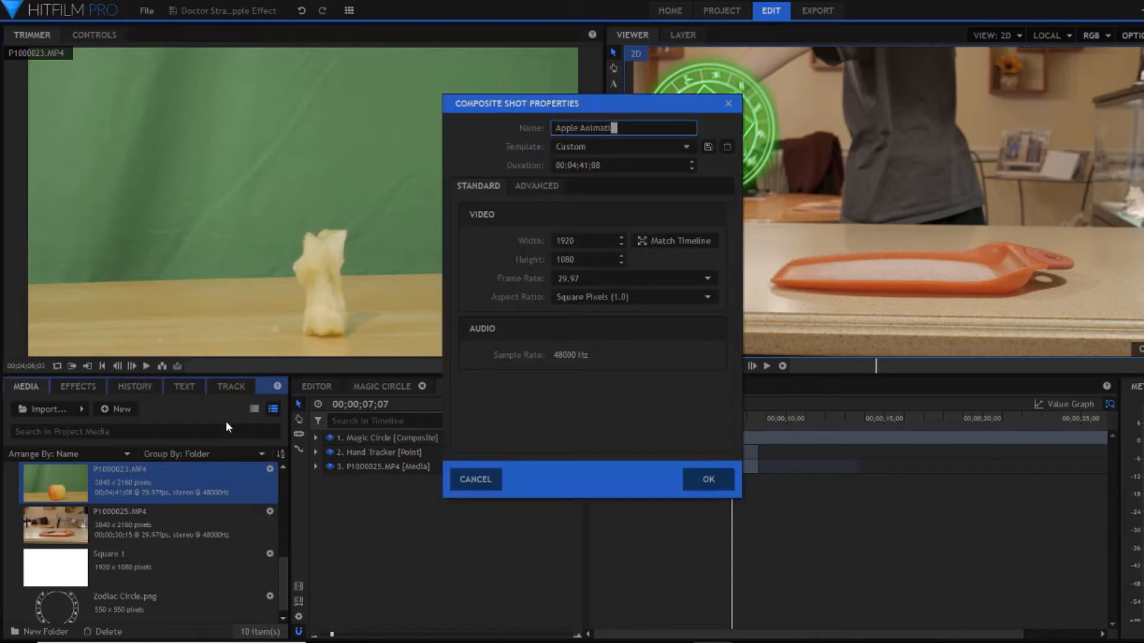
{"action": "type", "text": "on"}
{"action": "key", "text": "Return"}
Slice the apple clip into nine short segments, one per eating stage, and arrange them back to back up to 00;00;03;25.
{"action": "left_click", "coordinate": [301, 438]}
{"action": "left_click_drag", "start_coordinate": [602, 427], "coordinate": [675, 422]}
{"action": "left_click", "coordinate": [605, 441]}
{"action": "left_click", "coordinate": [302, 408]}
{"action": "key", "text": "c"}
{"action": "left_click", "coordinate": [634, 457]}
{"action": "key", "text": "v"}
{"action": "right_click", "coordinate": [620, 457]}
{"action": "left_click", "coordinate": [656, 238]}
{"action": "key", "text": "c"}
{"action": "left_click", "coordinate": [646, 457]}
{"action": "key", "text": "v"}
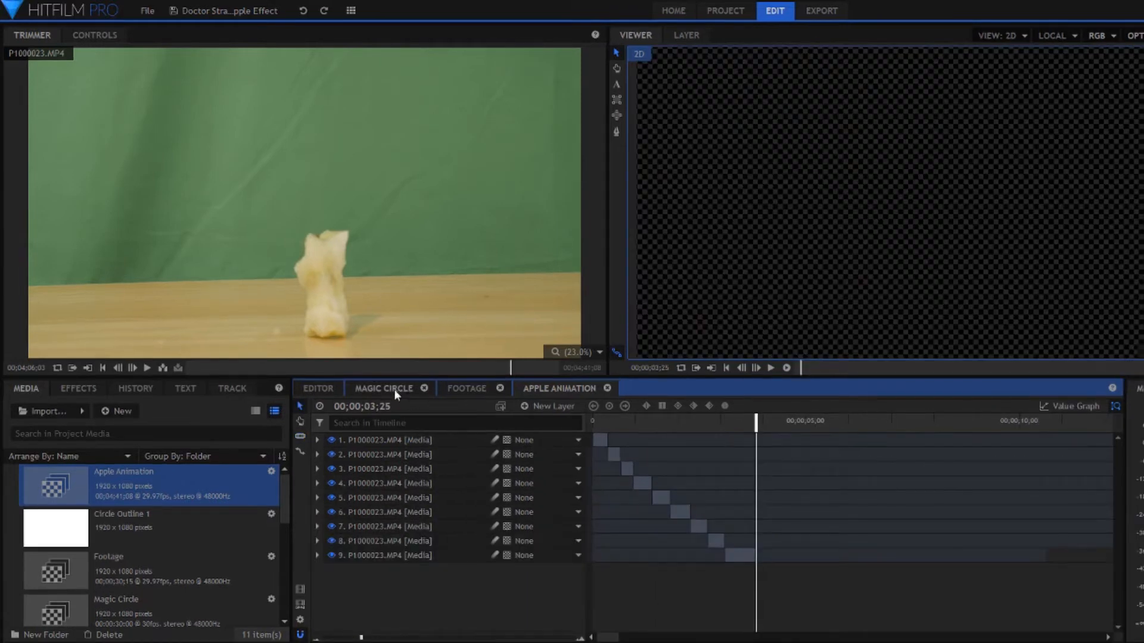
{"action": "left_click", "coordinate": [599, 420]}
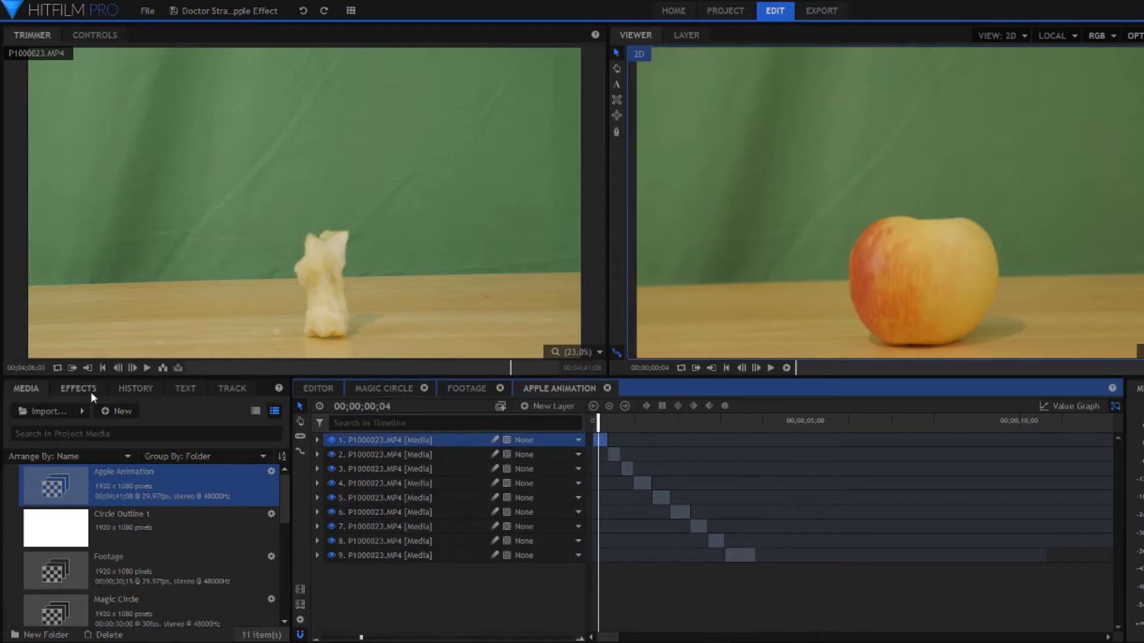
Apply the Greenscreen Key preset to the first apple segment.
{"action": "left_click", "coordinate": [91, 391]}
{"action": "type", "text": "gree"}
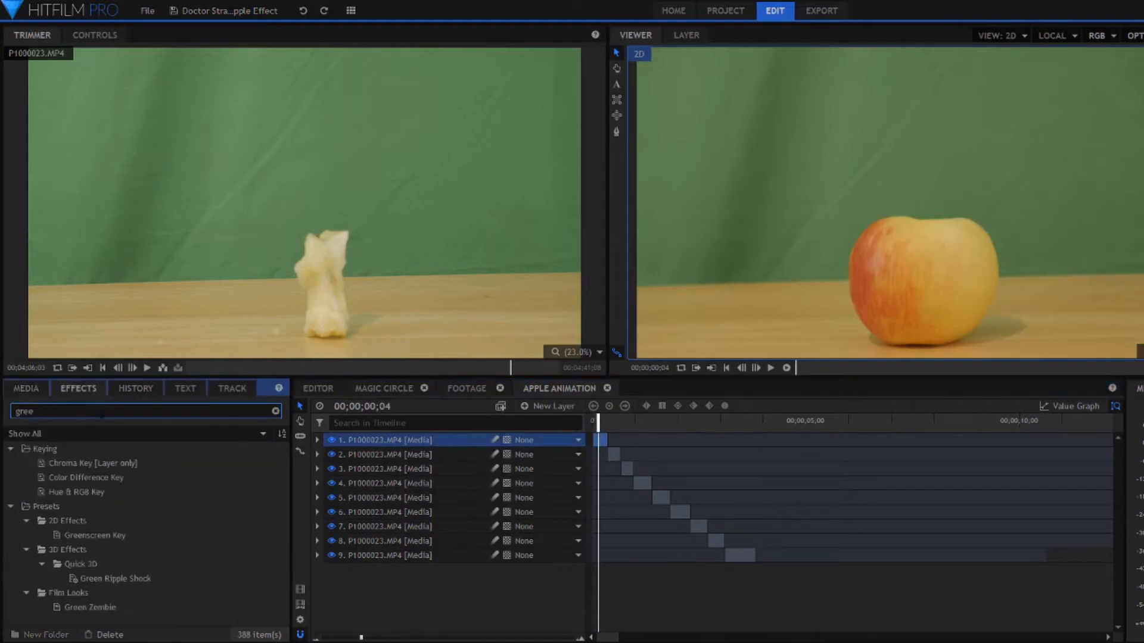
{"action": "left_click_drag", "start_coordinate": [105, 536], "coordinate": [395, 441]}
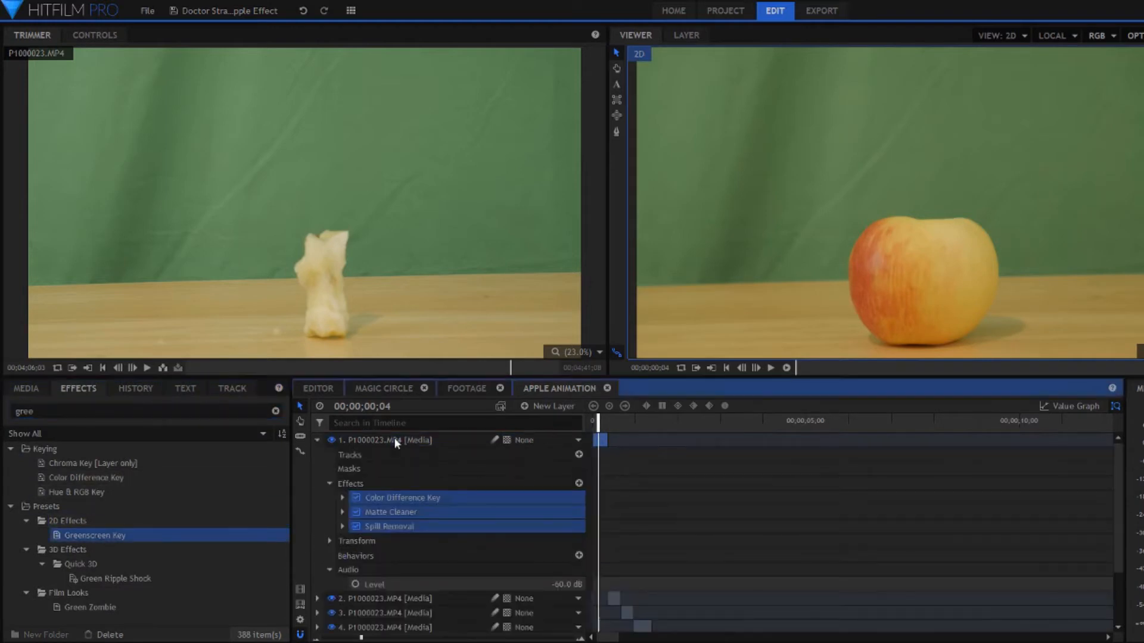
{"action": "left_click", "coordinate": [395, 439]}
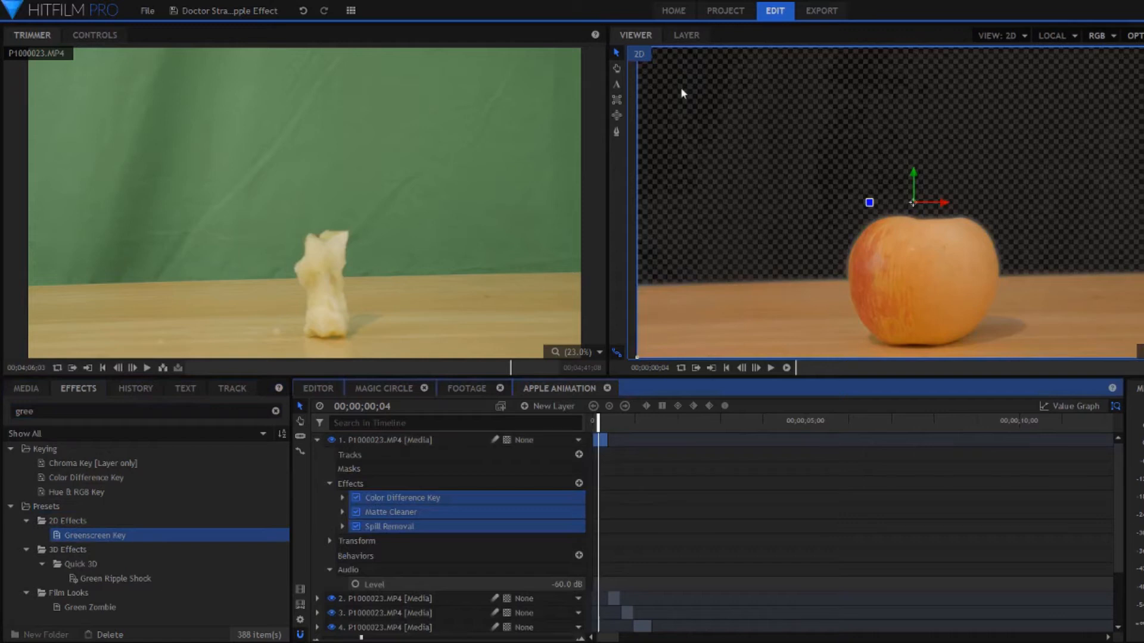
Draw freehand masks tightly around the apple in the keyed segments to cut away the table.
{"action": "left_click", "coordinate": [620, 133]}
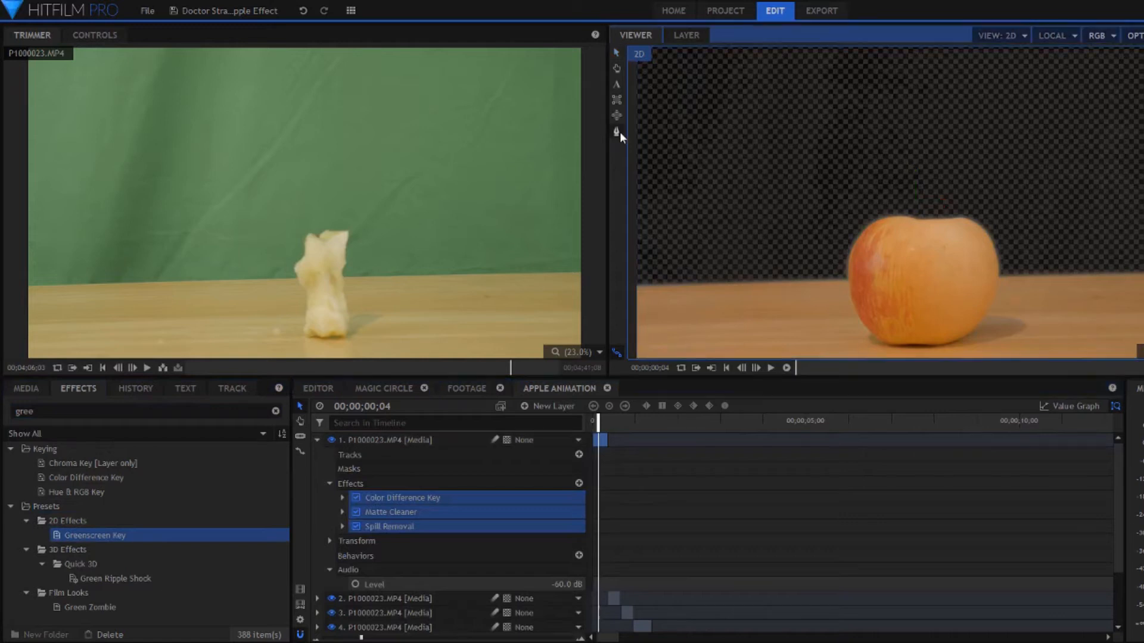
{"action": "left_click", "coordinate": [848, 279]}
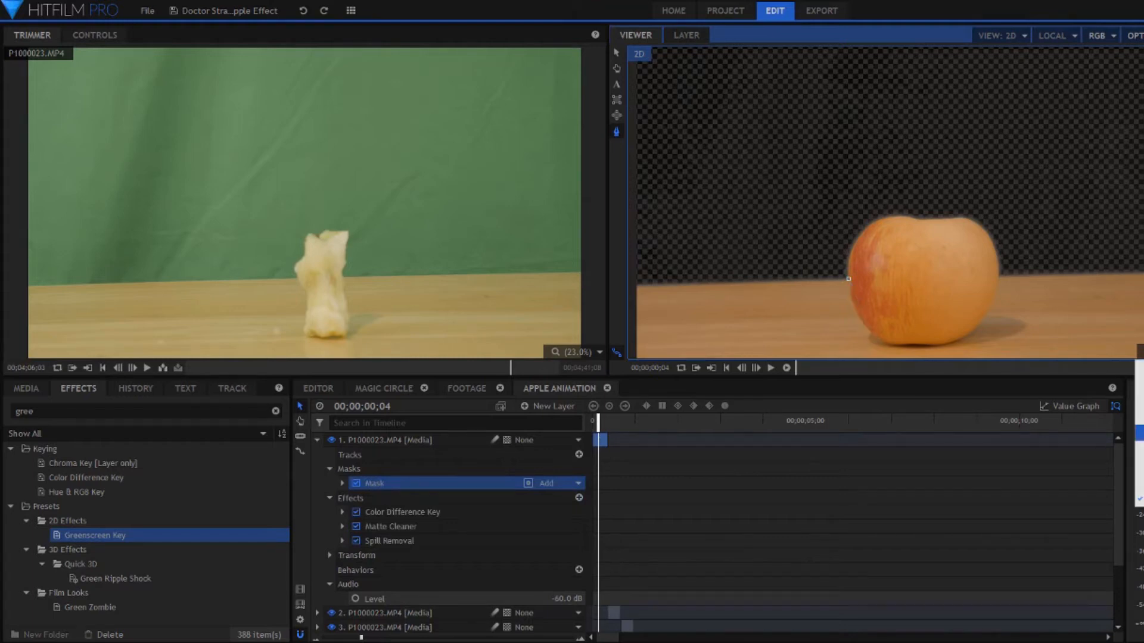
{"action": "scroll", "coordinate": [865, 330], "scroll_direction": "up", "scroll_amount": 5}
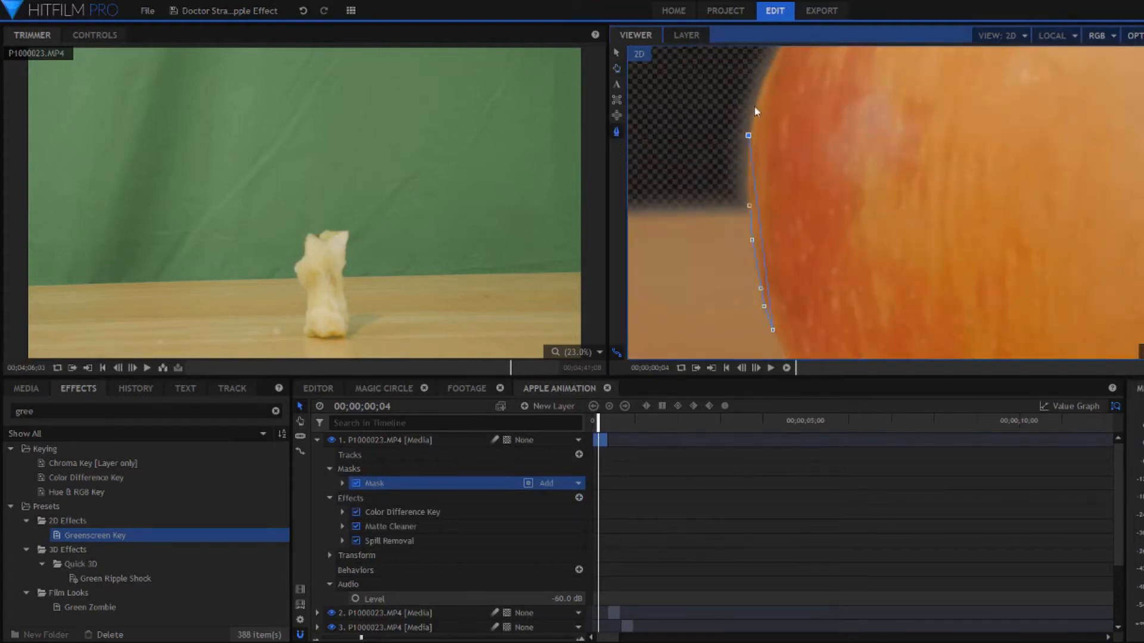
{"action": "key", "text": "ctrl+z"}
{"action": "left_click_drag", "start_coordinate": [793, 334], "coordinate": [748, 136]}
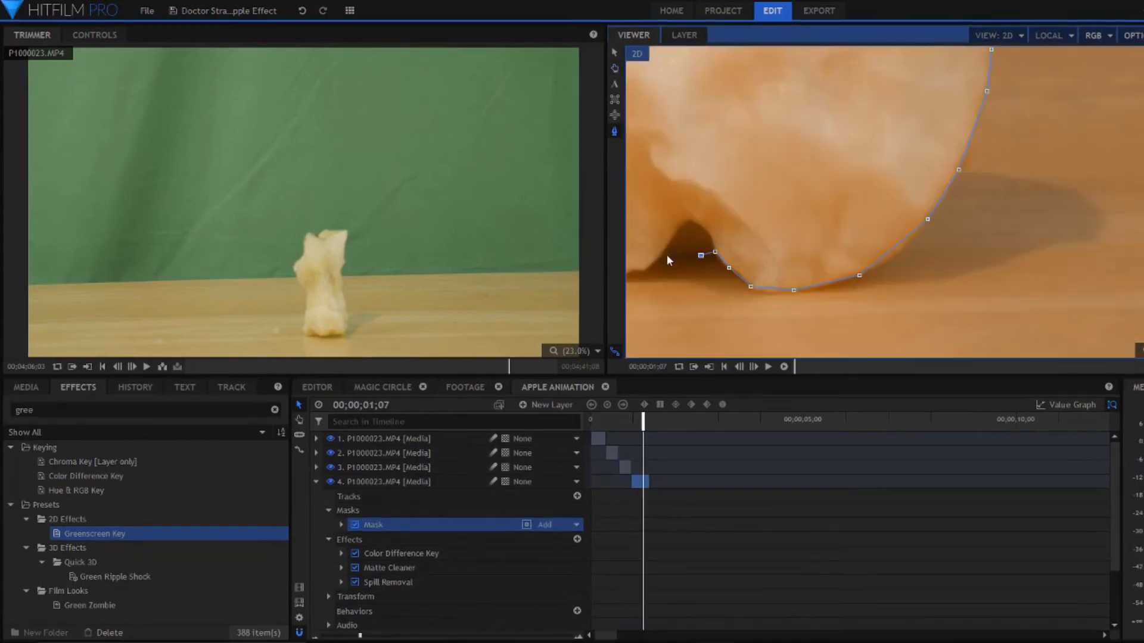
{"action": "left_click_drag", "start_coordinate": [646, 269], "coordinate": [885, 266]}
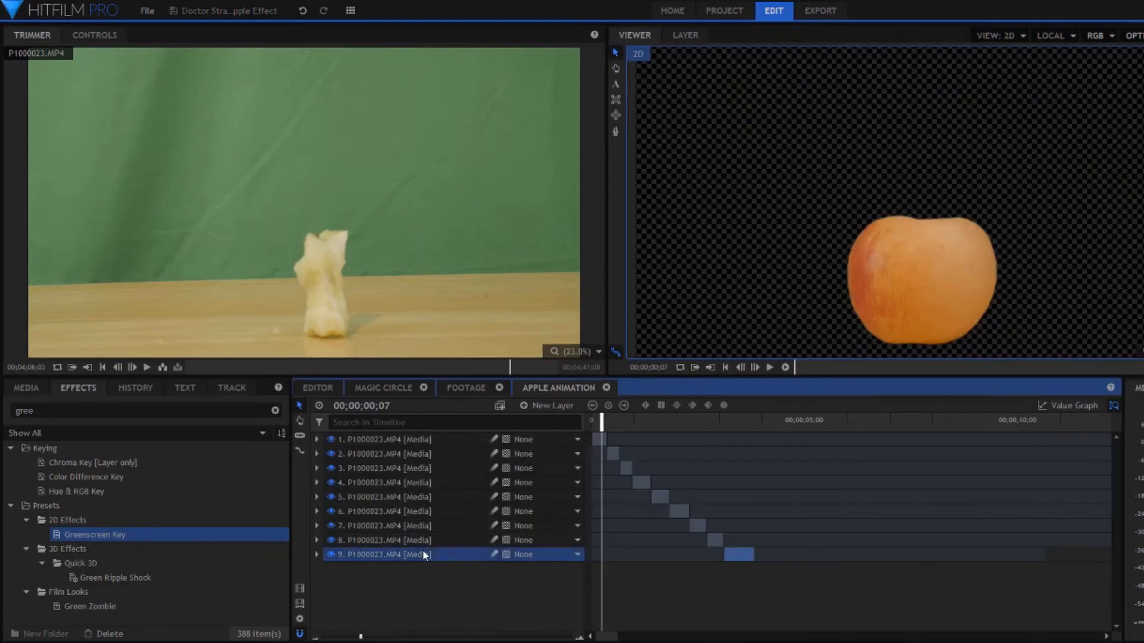
Duplicate the ninth, eighth, seventh and sixth apple segments and place the copies in reverse order after the original sequence.
{"action": "right_click", "coordinate": [435, 540]}
{"action": "left_click", "coordinate": [768, 554]}
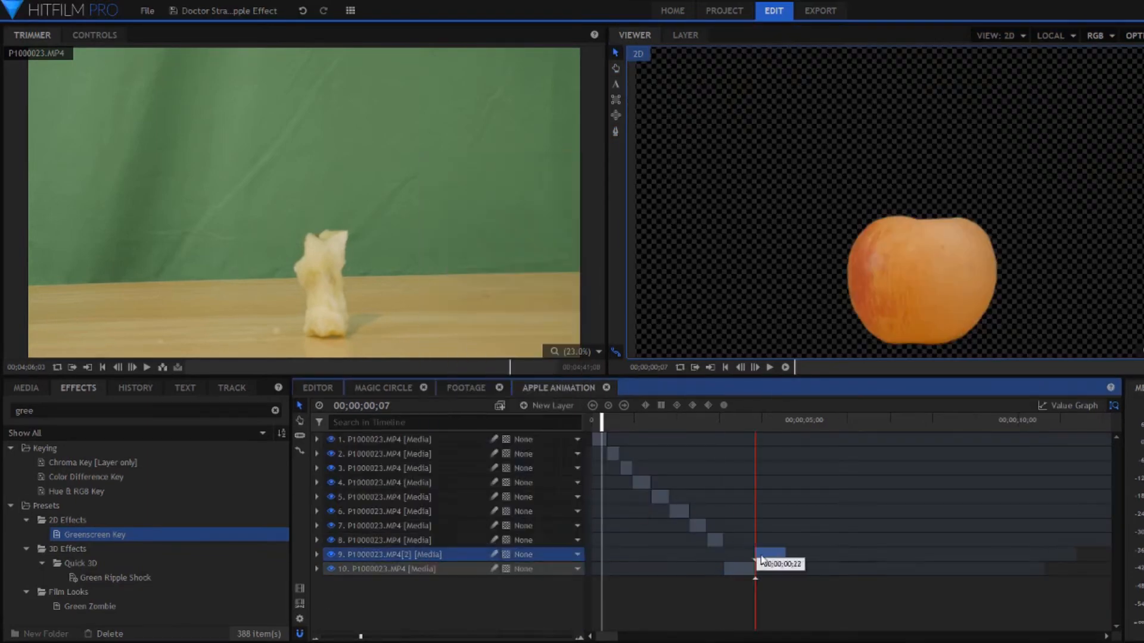
{"action": "right_click", "coordinate": [435, 539]}
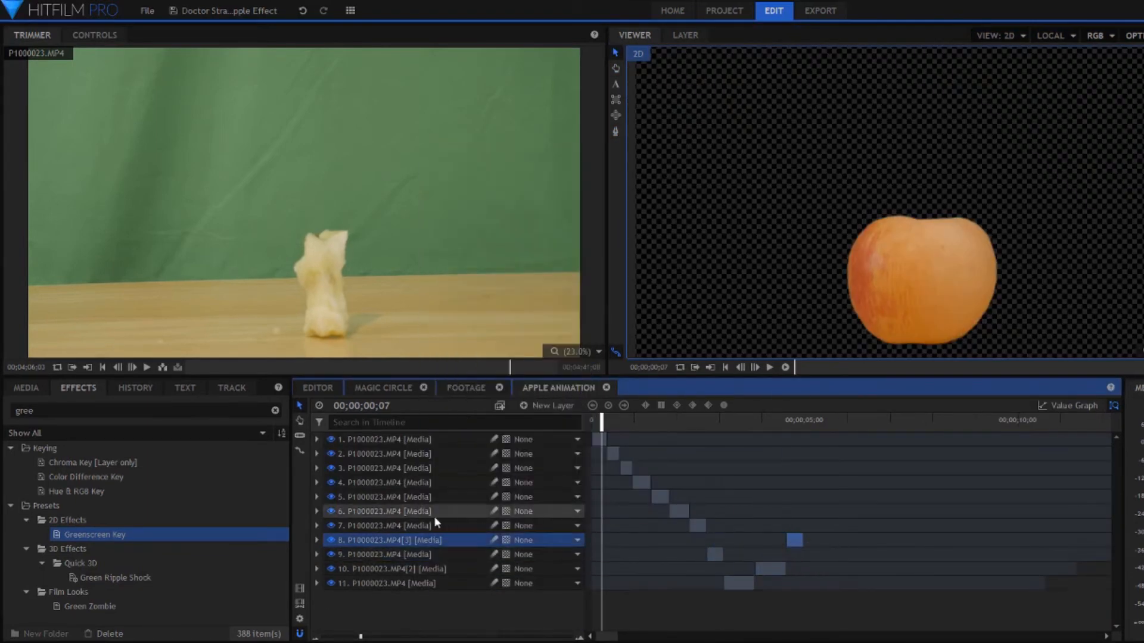
{"action": "right_click", "coordinate": [434, 517]}
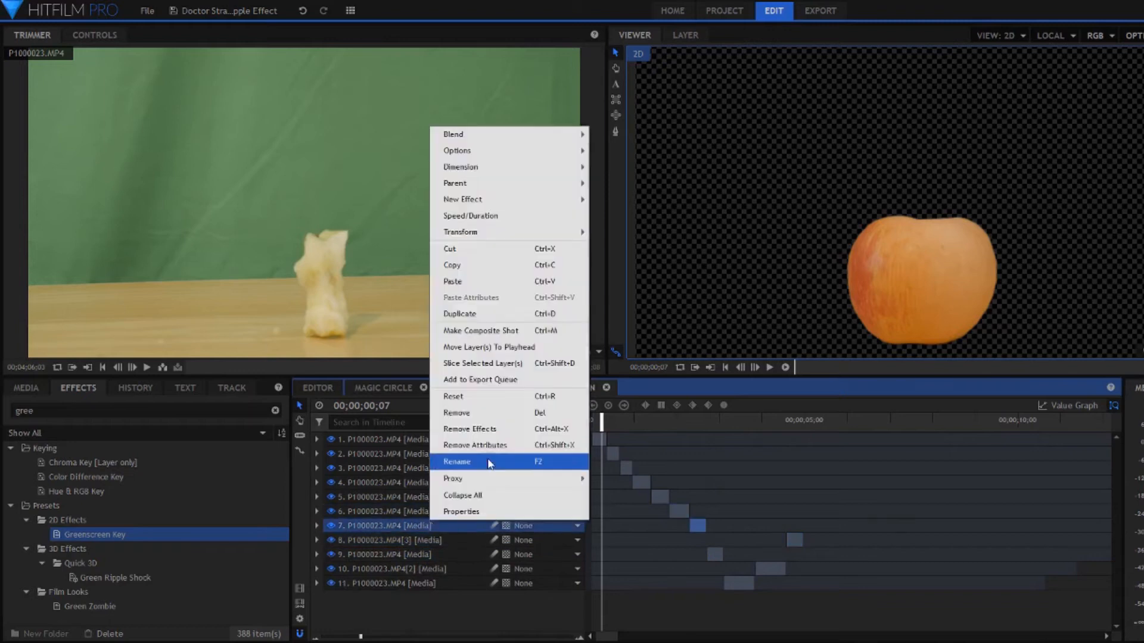
{"action": "left_click", "coordinate": [699, 524]}
{"action": "left_click_drag", "start_coordinate": [699, 525], "coordinate": [812, 525]}
{"action": "right_click", "coordinate": [435, 511]}
{"action": "left_click", "coordinate": [487, 301]}
{"action": "left_click_drag", "start_coordinate": [678, 511], "coordinate": [829, 512]}
Duplicate the fifth, fourth and third apple segments and place the copies back to back, continuing the reversed sequence.
{"action": "left_click", "coordinate": [659, 497]}
{"action": "left_click", "coordinate": [654, 422]}
{"action": "left_click", "coordinate": [852, 439]}
{"action": "left_click_drag", "start_coordinate": [831, 421], "coordinate": [661, 455]}
{"action": "right_click", "coordinate": [658, 495]}
{"action": "left_click", "coordinate": [731, 289]}
{"action": "left_click_drag", "start_coordinate": [659, 496], "coordinate": [866, 484]}
{"action": "right_click", "coordinate": [639, 481]}
{"action": "left_click", "coordinate": [685, 271]}
{"action": "right_click", "coordinate": [625, 468]}
{"action": "left_click", "coordinate": [697, 263]}
{"action": "left_click_drag", "start_coordinate": [626, 468], "coordinate": [882, 469]}
Duplicate the second and first apple segments and place the copies at the end of the reversed sequence.
{"action": "right_click", "coordinate": [609, 454]}
{"action": "key", "text": "ctrl+d"}
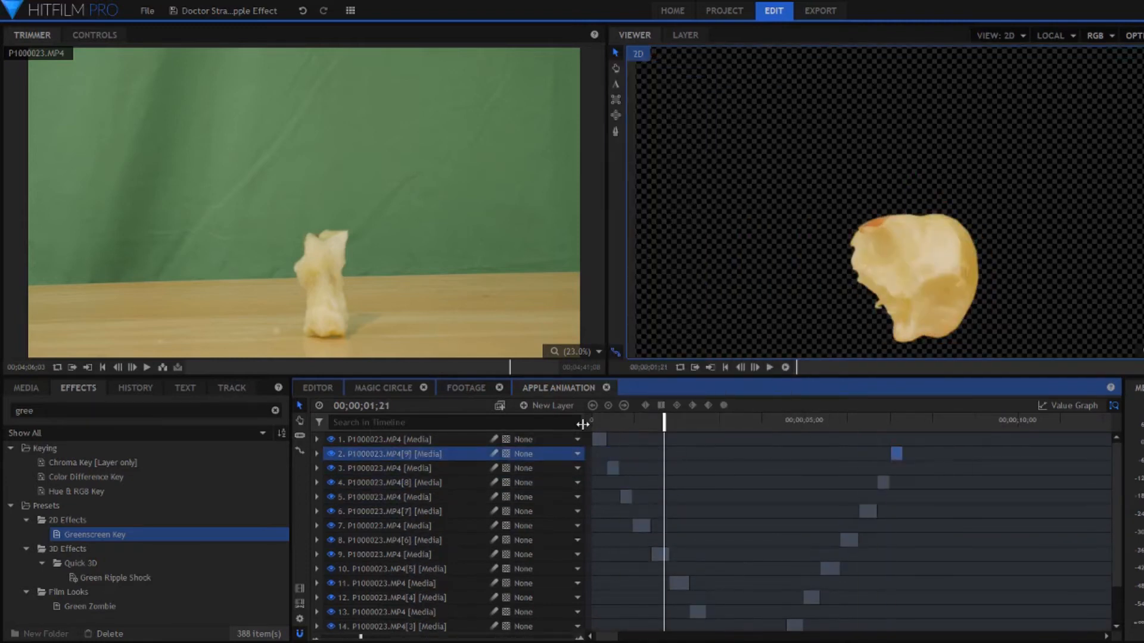
{"action": "right_click", "coordinate": [599, 439]}
{"action": "left_click", "coordinate": [685, 296]}
{"action": "left_click_drag", "start_coordinate": [600, 439], "coordinate": [910, 439]}
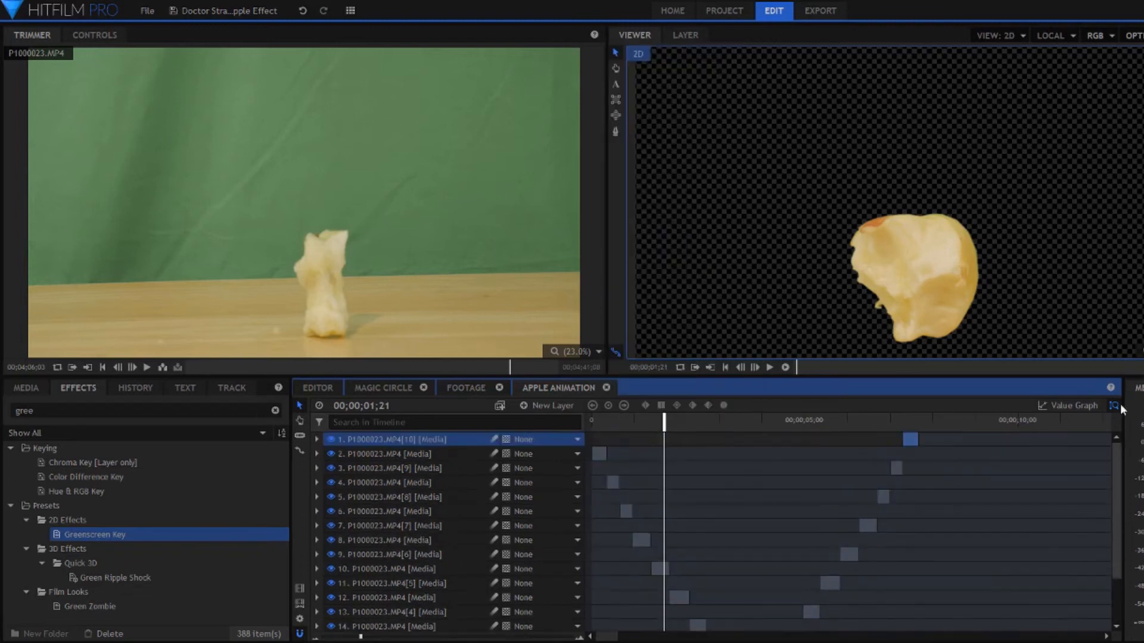
{"action": "left_click", "coordinate": [906, 420]}
{"action": "left_click", "coordinate": [601, 420]}
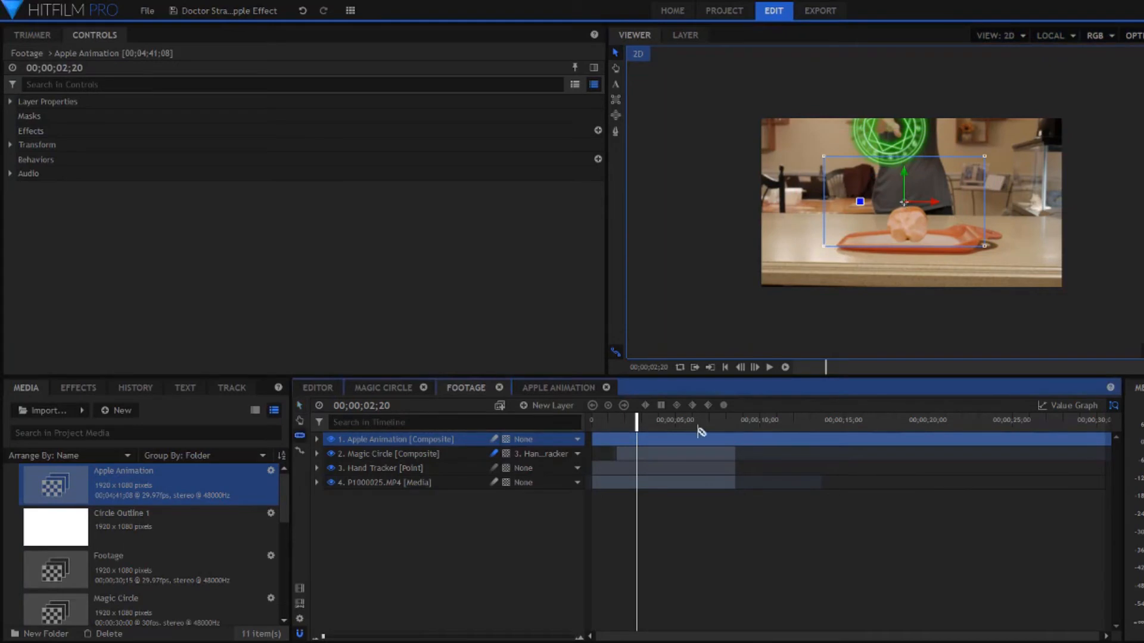
Cut the Apple Animation layer in the Footage composite so it ends together with the P1000025.MP4 clip.
{"action": "key", "text": "ctrl+d"}
{"action": "right_click", "coordinate": [773, 454]}
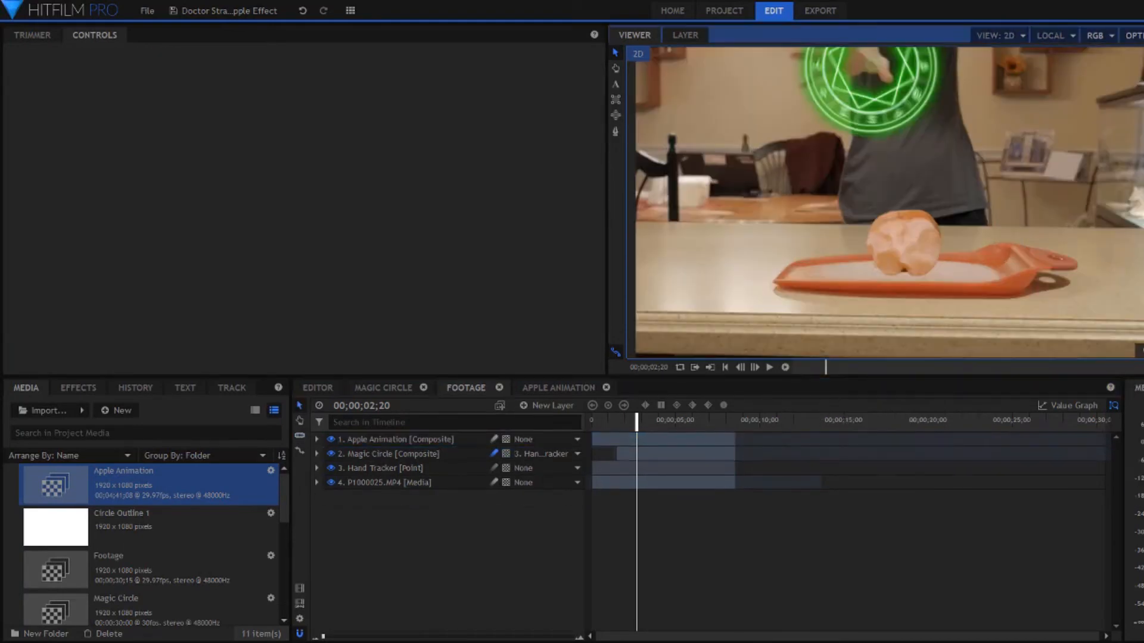
{"action": "left_click_drag", "start_coordinate": [682, 420], "coordinate": [739, 420]}
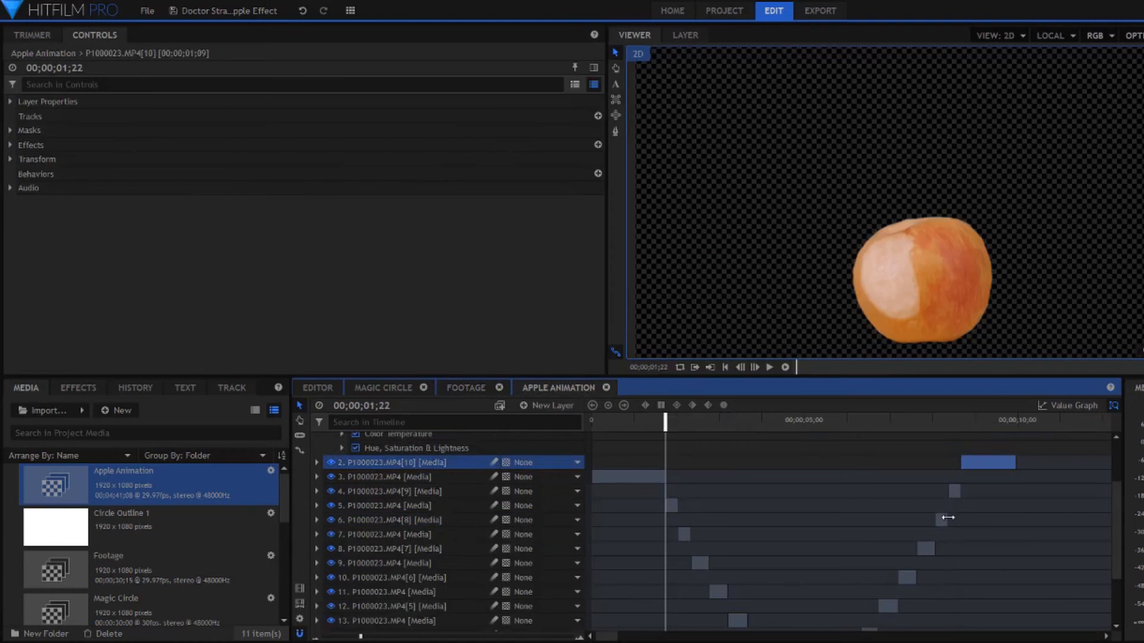
Shorten the reversed third and second apple segments in Apple Animation and move the final whole-apple segment up against them.
{"action": "left_click", "coordinate": [938, 520]}
{"action": "left_click", "coordinate": [952, 491]}
{"action": "left_click", "coordinate": [983, 462]}
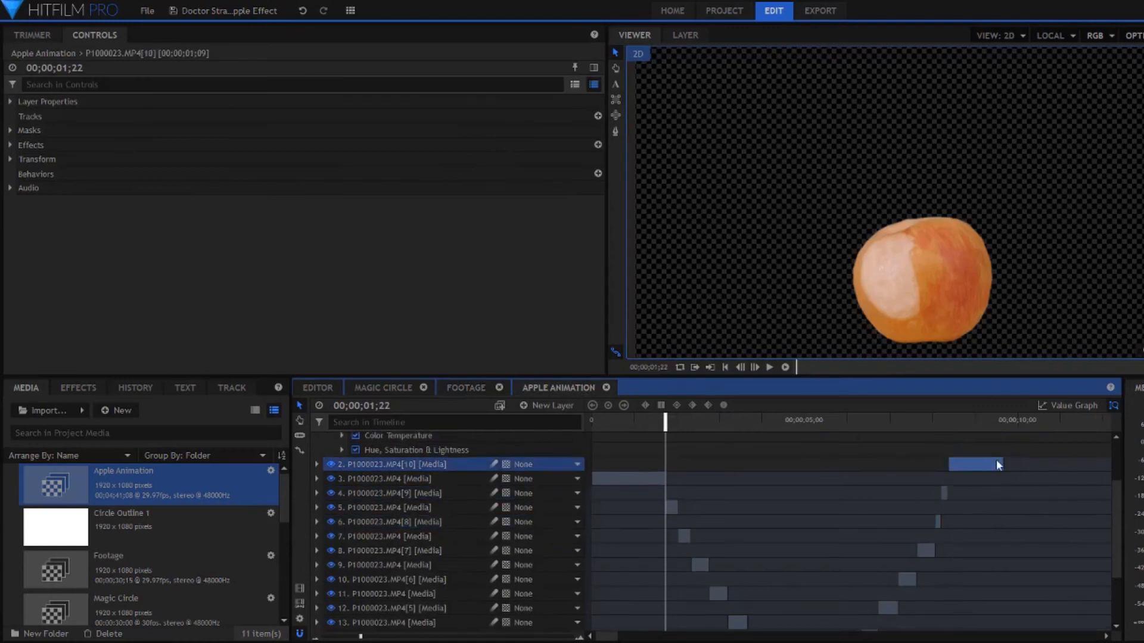
Apply a Drop Shadow to the Apple Animation layer with angle 209, distance 40.9 px, opacity 0.15, scale 0.96 and scale pivot 345.4, -401.8.
{"action": "left_click", "coordinate": [465, 387]}
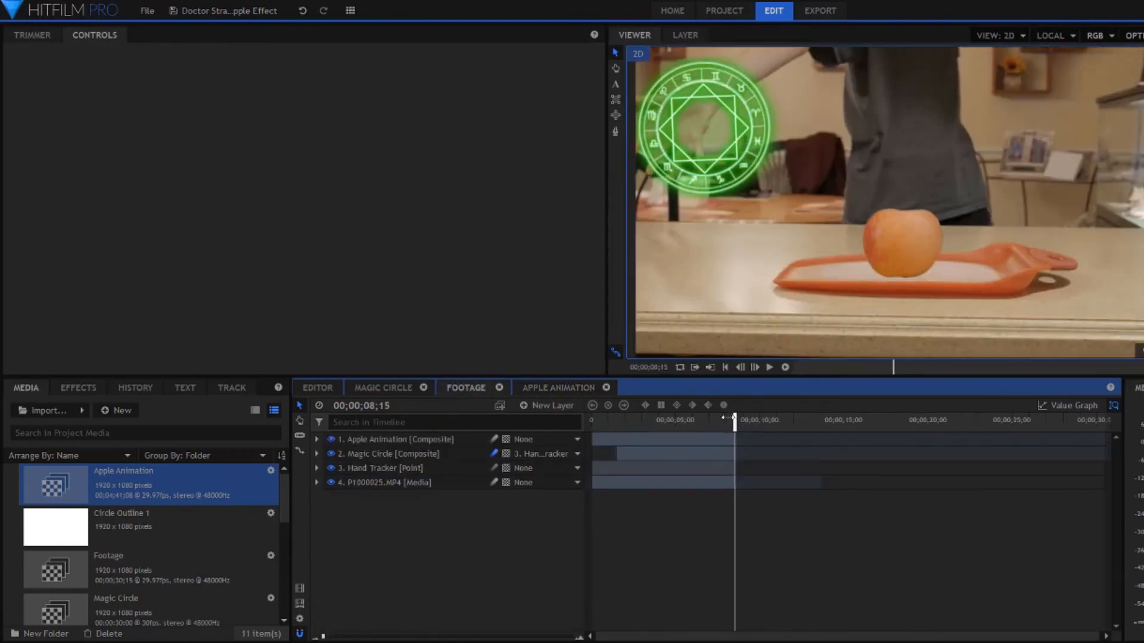
{"action": "left_click", "coordinate": [78, 388]}
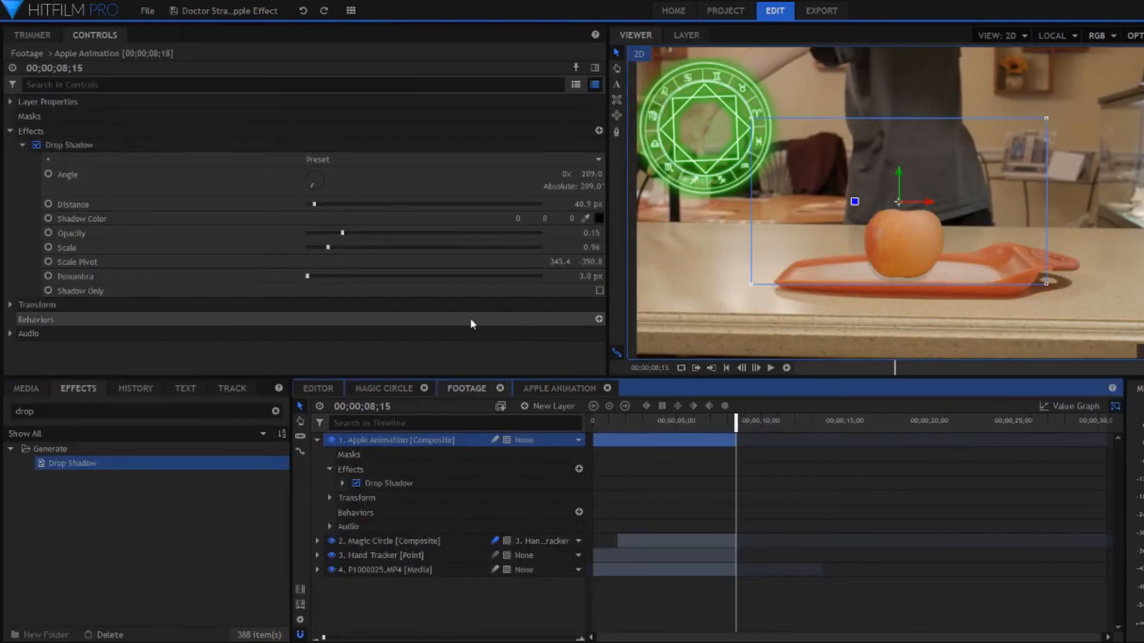
{"action": "left_click", "coordinate": [143, 145]}
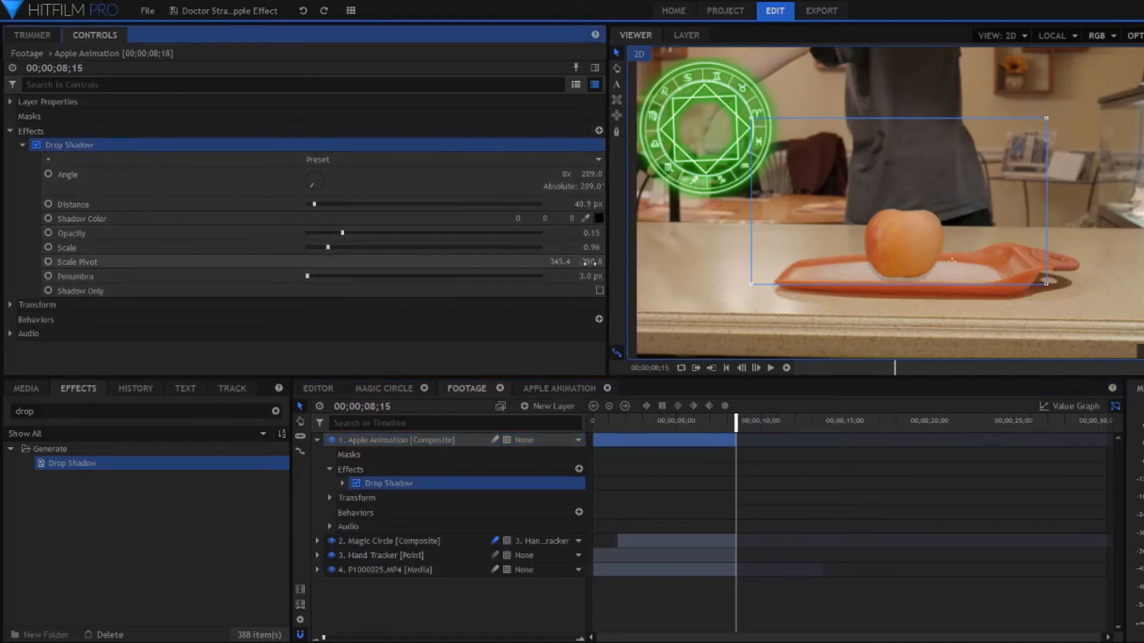
{"action": "left_click_drag", "start_coordinate": [588, 263], "coordinate": [581, 263]}
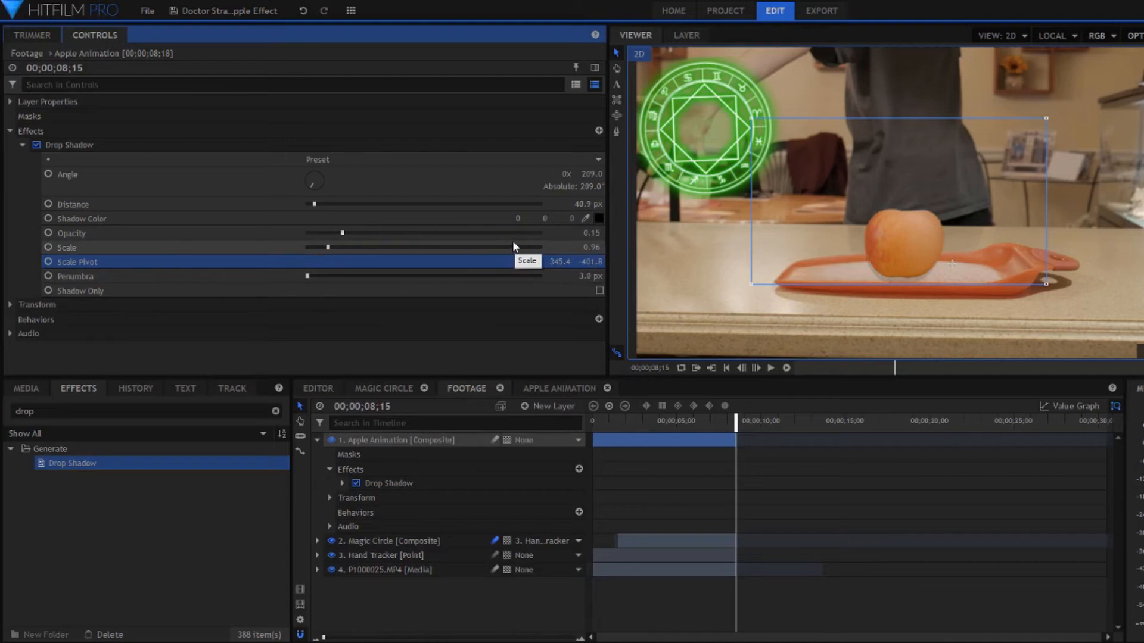
Review the Footage composite at different times and the Magic Circle layer's Lightsword Ultra glow settings.
{"action": "left_click", "coordinate": [317, 439]}
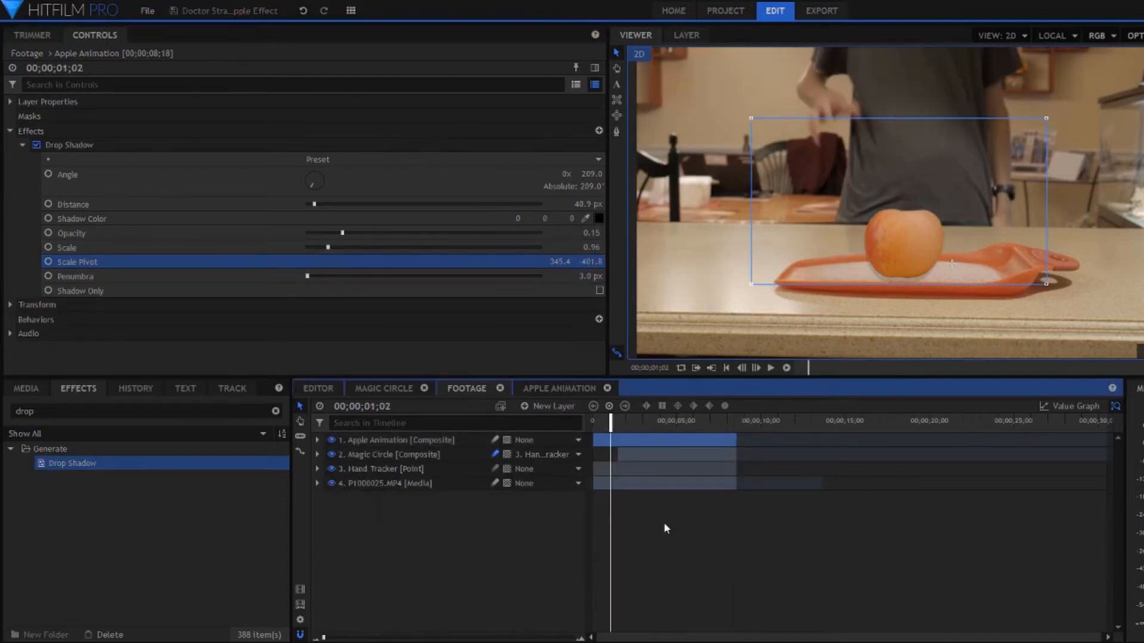
{"action": "left_click", "coordinate": [415, 485]}
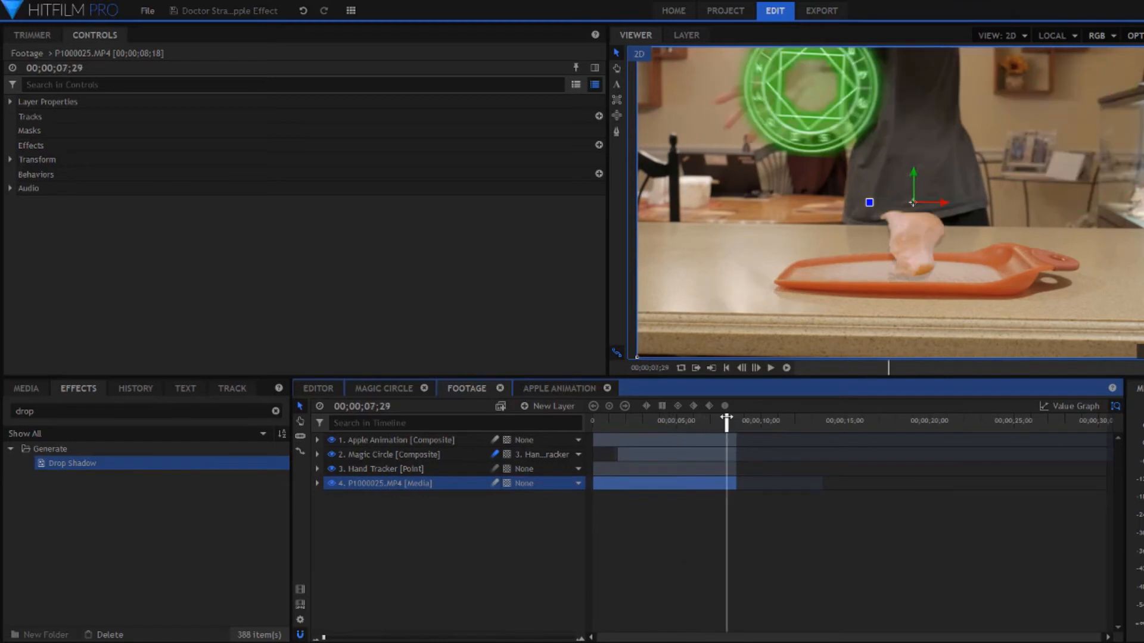
{"action": "left_click_drag", "start_coordinate": [732, 422], "coordinate": [739, 422]}
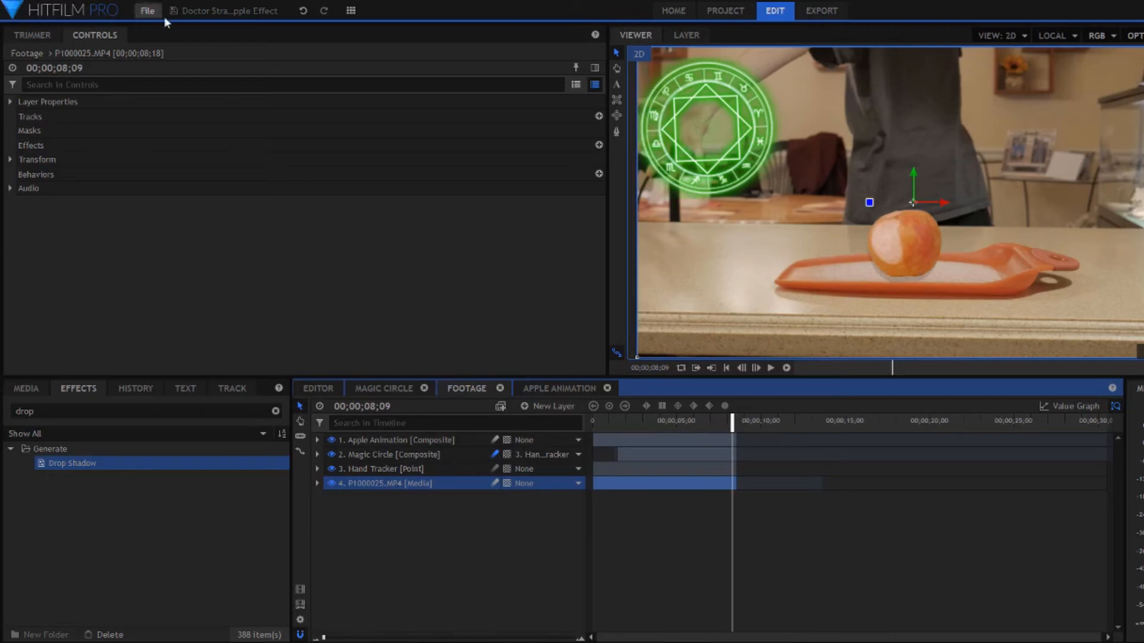
{"action": "left_click", "coordinate": [439, 541]}
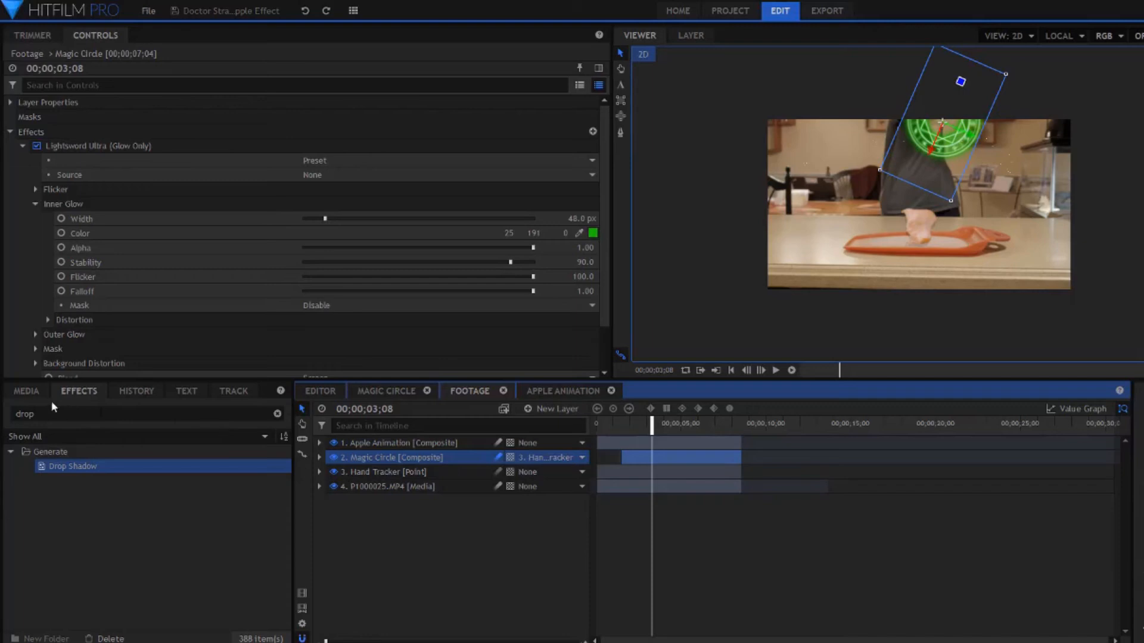
Create a composite shot named Final with the 1080p Full HD @ 29.97 fps template and add the Footage composite to it.
{"action": "left_click", "coordinate": [41, 391]}
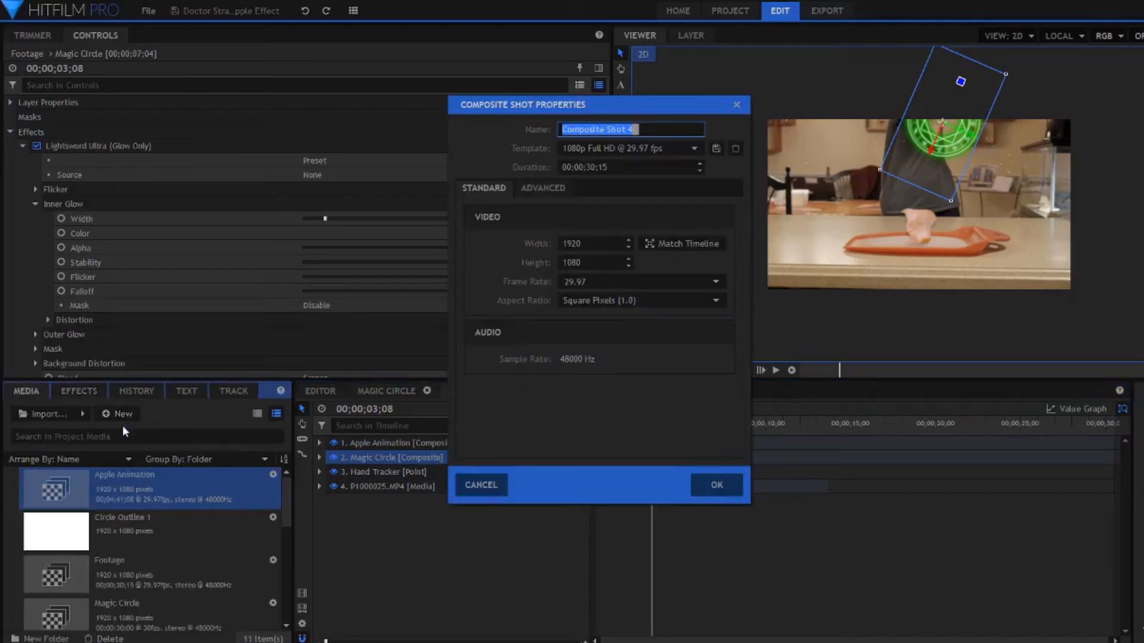
{"action": "key", "text": "Return"}
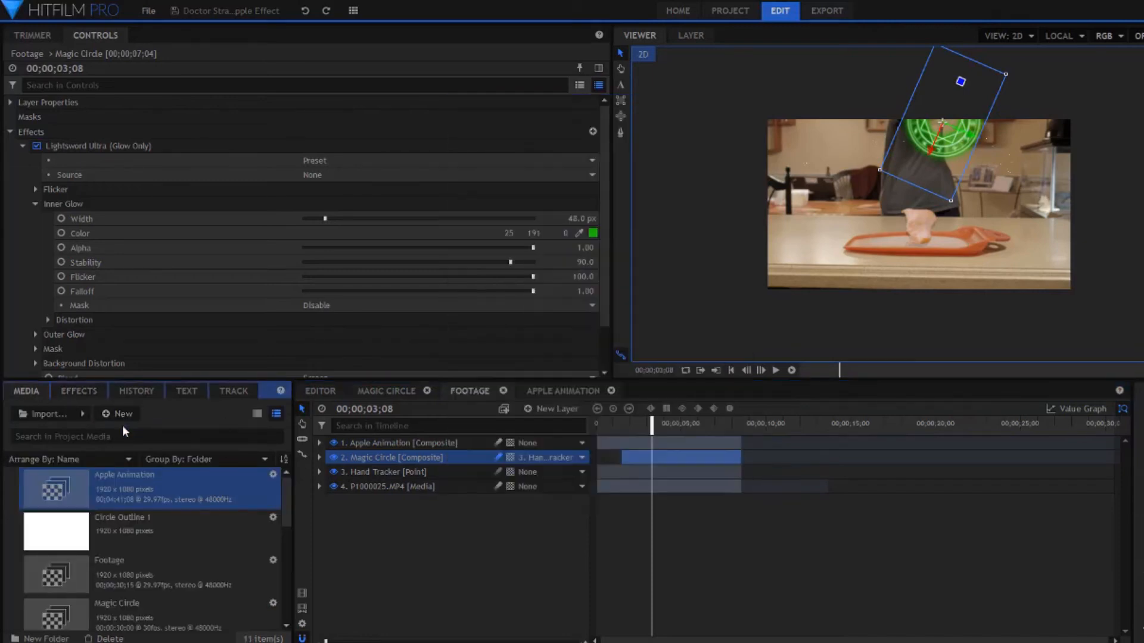
{"action": "left_click_drag", "start_coordinate": [178, 608], "coordinate": [483, 476]}
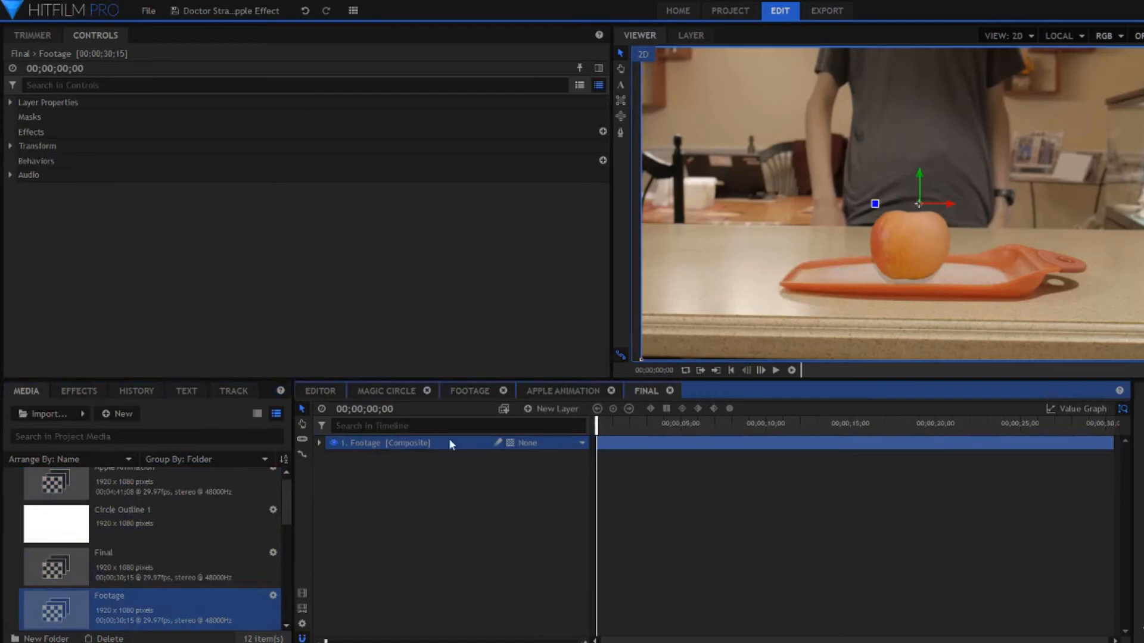
Scale the Footage layer in Final to 123% and add position keyframes at the start, middle and end of the action.
{"action": "left_click", "coordinate": [320, 443]}
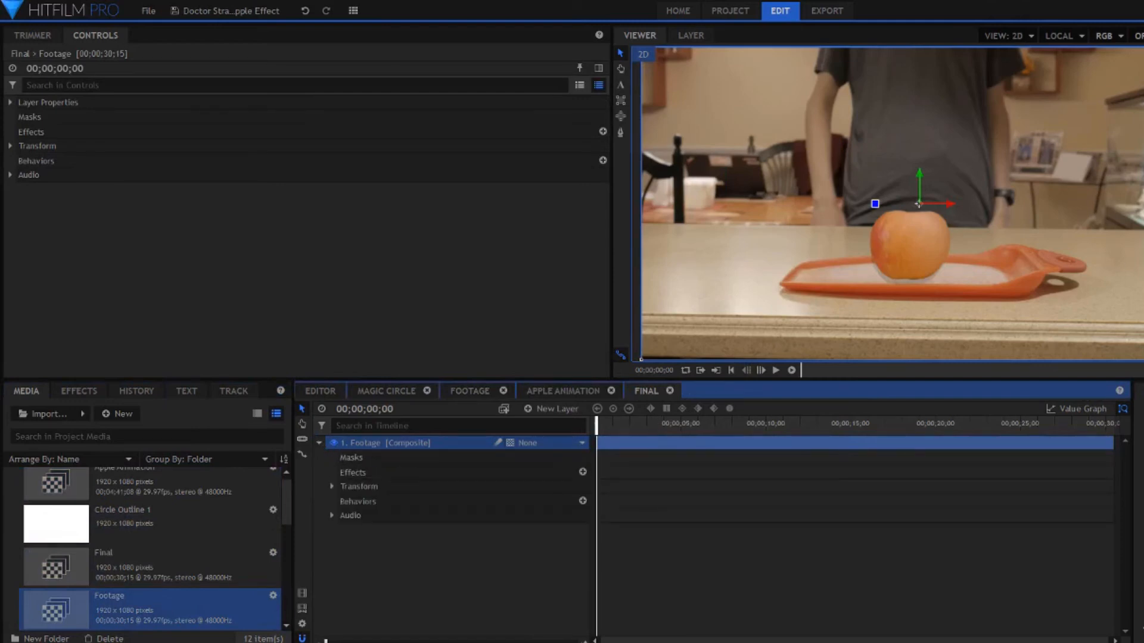
{"action": "left_click", "coordinate": [918, 205]}
{"action": "scroll", "coordinate": [918, 204], "scroll_direction": "down", "scroll_amount": 2}
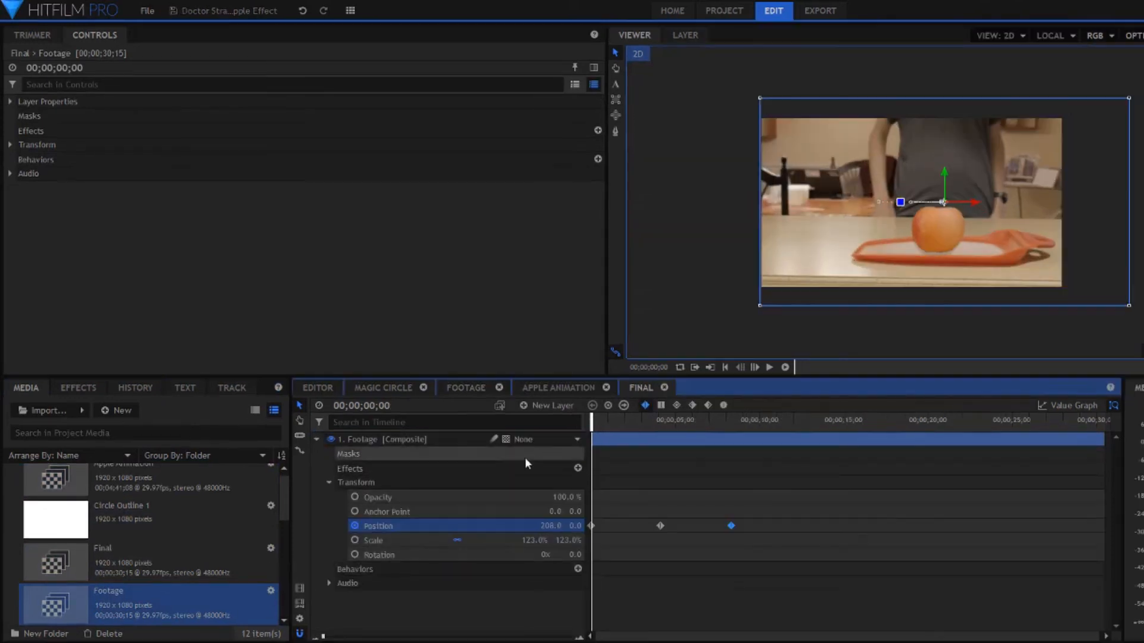
{"action": "left_click", "coordinate": [448, 527]}
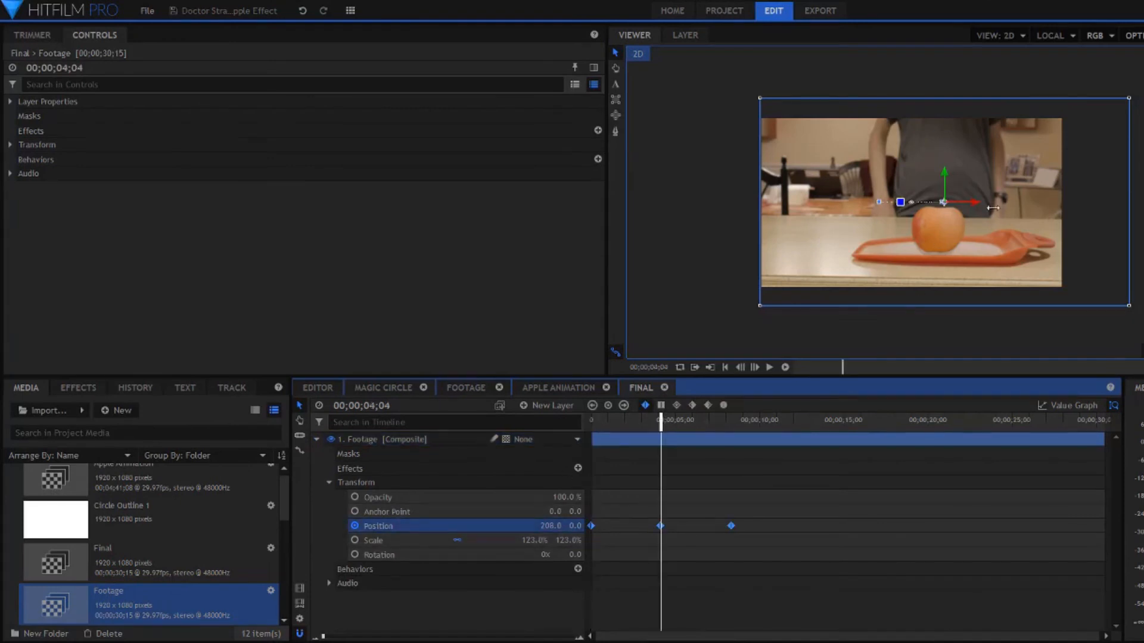
Shift the Footage layer left at 00;00;04;04 and back right to a horizontal position of 179.2 at 00;00;08;06.
{"action": "left_click_drag", "start_coordinate": [1025, 197], "coordinate": [925, 205]}
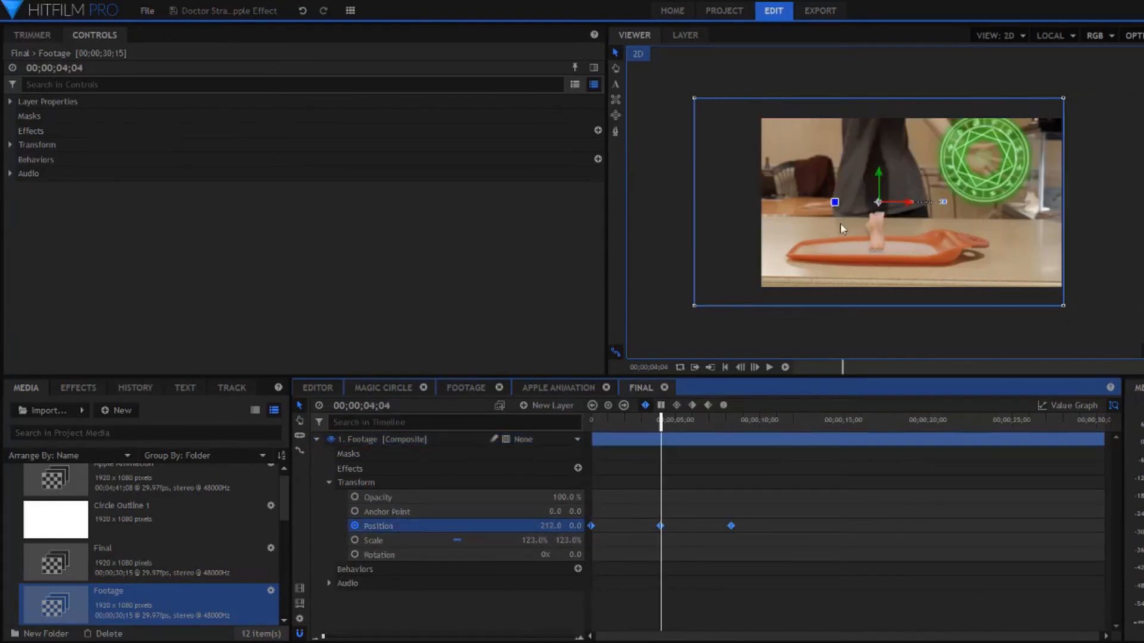
{"action": "left_click", "coordinate": [729, 421]}
{"action": "left_click_drag", "start_coordinate": [901, 194], "coordinate": [963, 194]}
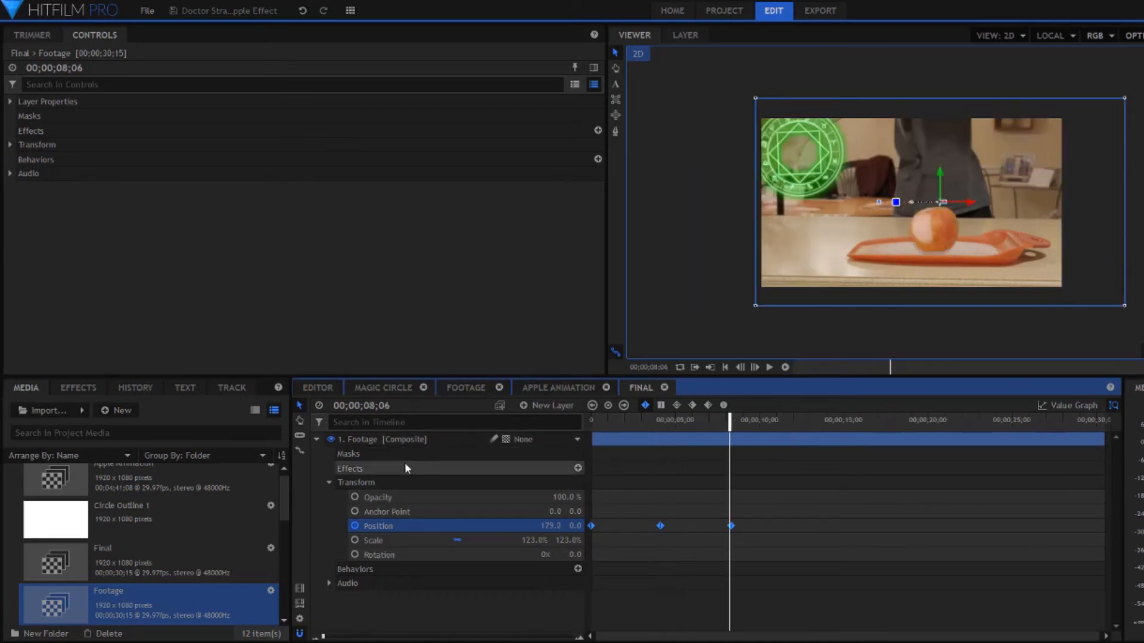
{"action": "left_click", "coordinate": [317, 439]}
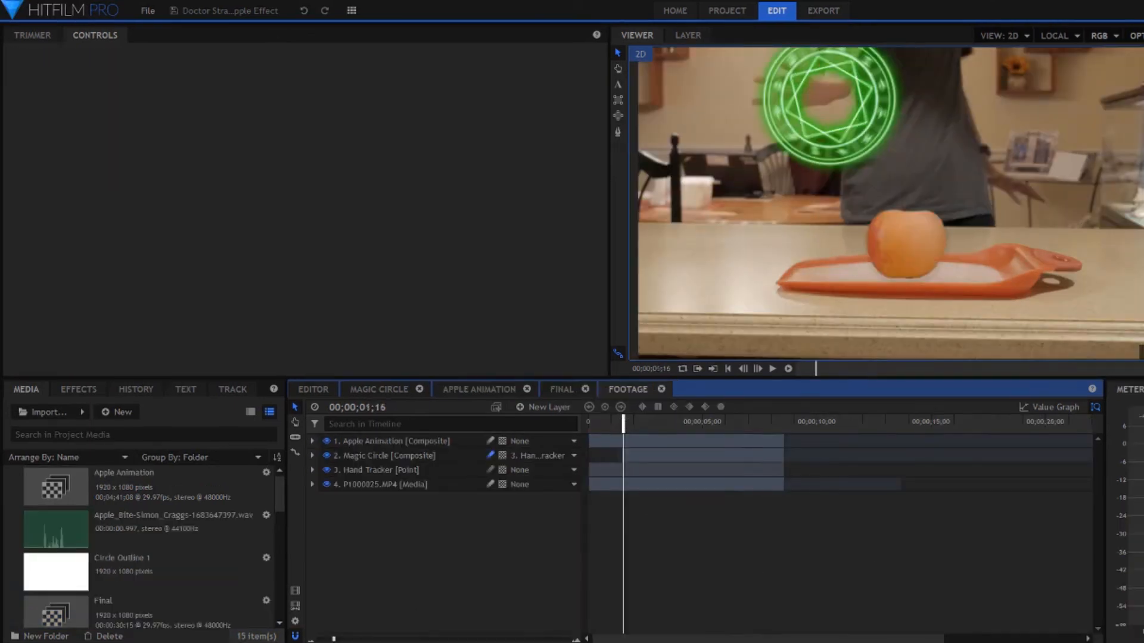
Create a black 1920 x 1080 plane named Magic Circle Flare at 00;00;01;14 in Footage and apply the Light Flares effect to it.
{"action": "left_click", "coordinate": [387, 455]}
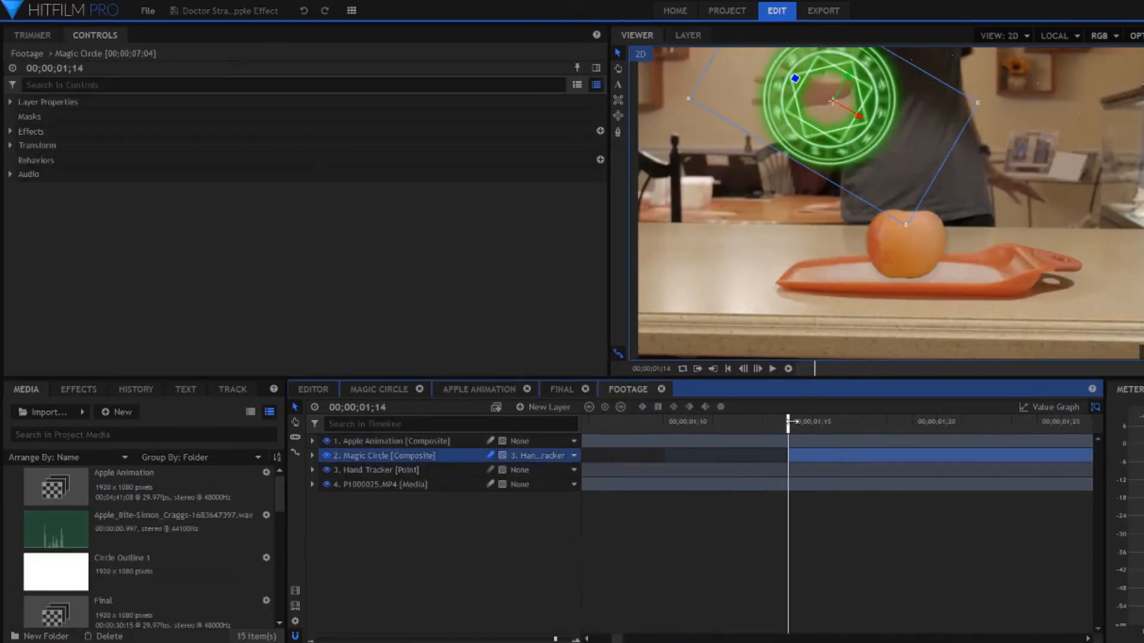
{"action": "type", "text": "agic Circle Flare"}
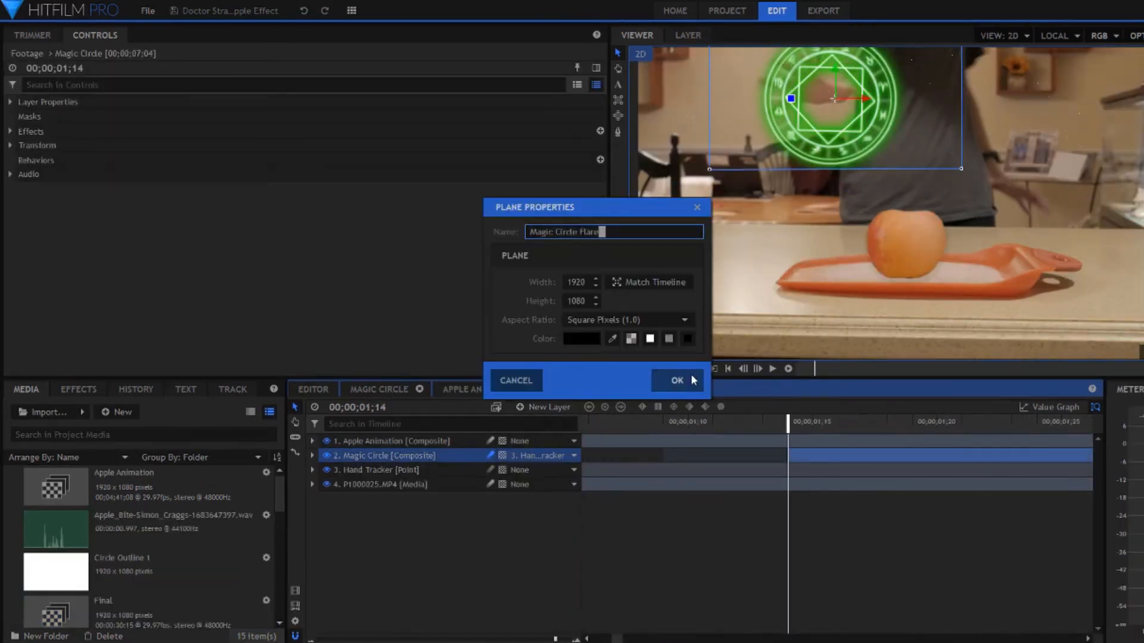
{"action": "left_click", "coordinate": [689, 379]}
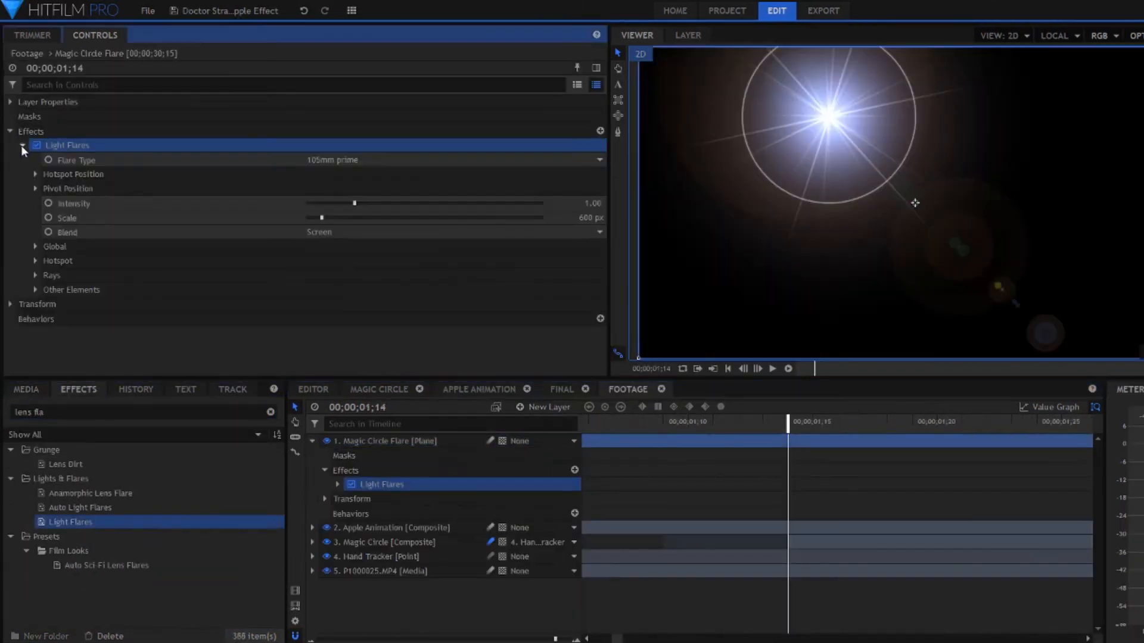
Set the flare type of the Light Flares effect to Chromatic hoop.
{"action": "left_click", "coordinate": [453, 159]}
{"action": "left_click", "coordinate": [377, 401]}
{"action": "left_click", "coordinate": [378, 161]}
{"action": "left_click", "coordinate": [447, 299]}
{"action": "left_click_drag", "start_coordinate": [915, 203], "coordinate": [916, 206]}
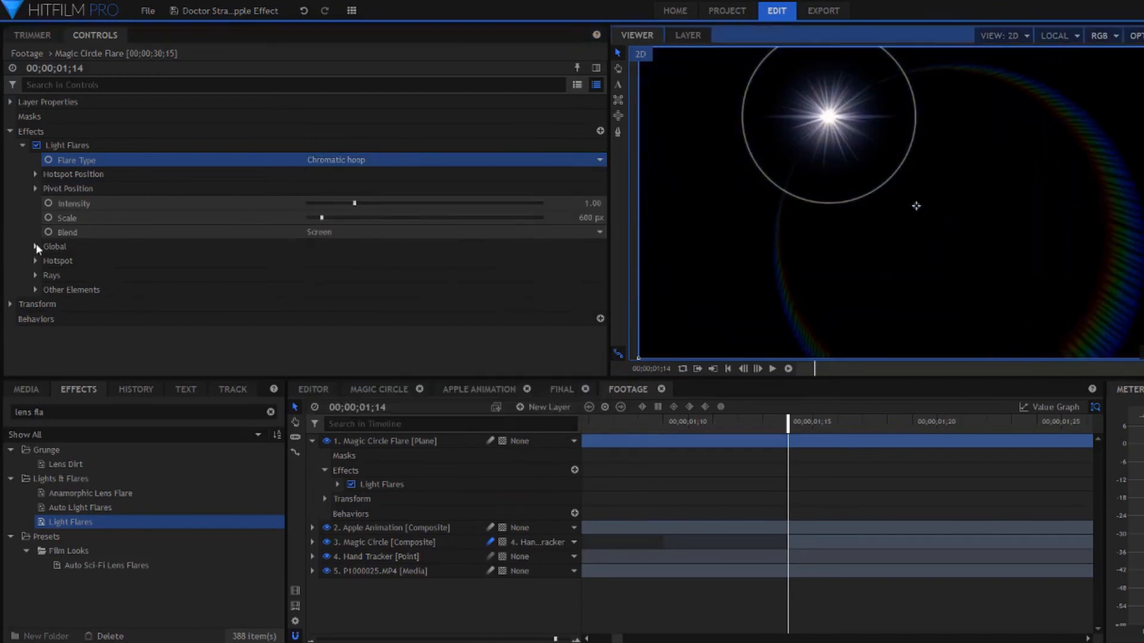
Tint the flare's global color green (31, 235, 0), with an intensity of 1.55 and Add blending.
{"action": "left_click", "coordinate": [36, 247]}
{"action": "left_click", "coordinate": [572, 261]}
{"action": "left_click", "coordinate": [689, 208]}
{"action": "left_click_drag", "start_coordinate": [751, 322], "coordinate": [752, 216]}
{"action": "left_click", "coordinate": [668, 440]}
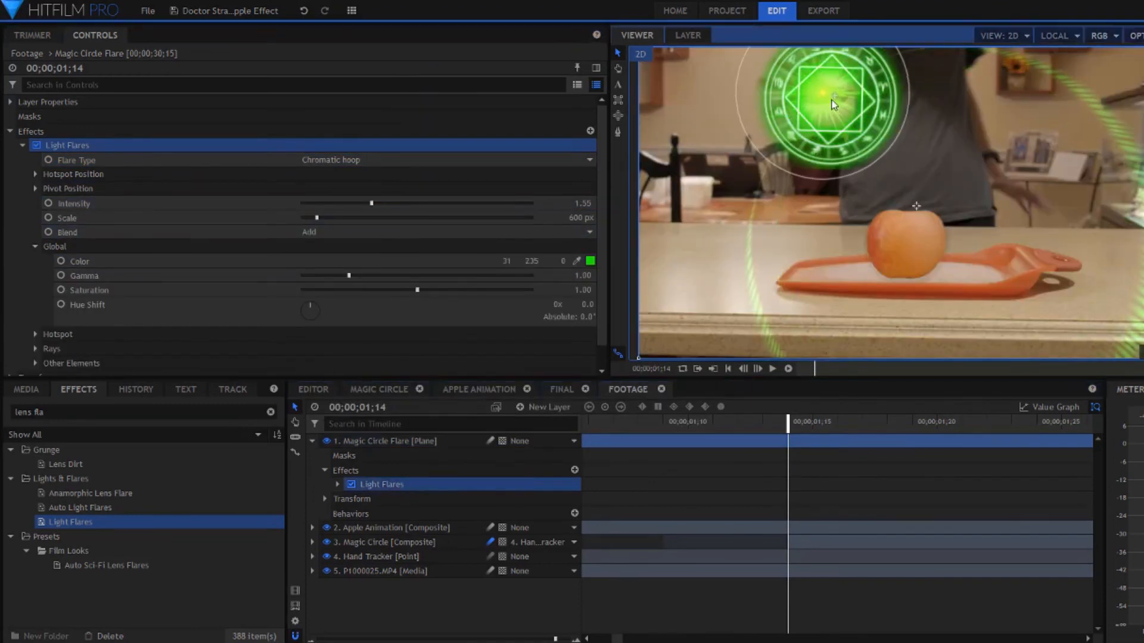
Place the flare's hotspot and pivot on the magic circle and parent the Magic Circle Flare layer to Hand Tracker.
{"action": "left_click_drag", "start_coordinate": [855, 145], "coordinate": [812, 159]}
{"action": "left_click_drag", "start_coordinate": [823, 95], "coordinate": [828, 96]}
{"action": "left_click", "coordinate": [573, 441]}
{"action": "left_click", "coordinate": [539, 493]}
Change the flare type to Anamorphic halo and lower its intensity to about 0.85.
{"action": "left_click", "coordinate": [369, 161]}
{"action": "left_click", "coordinate": [360, 236]}
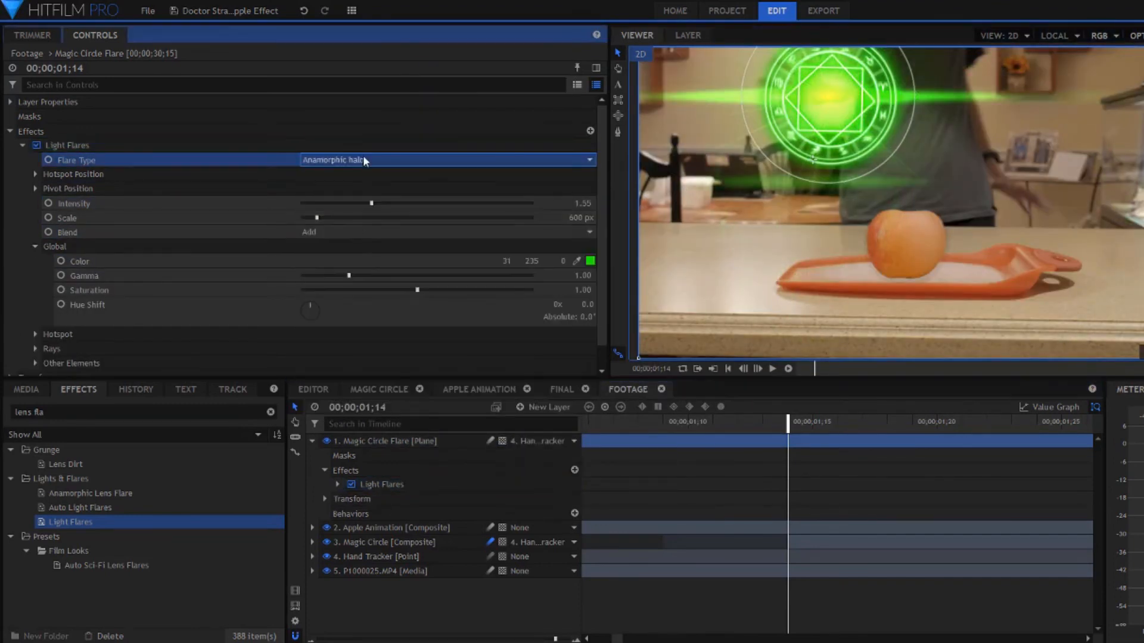
{"action": "left_click", "coordinate": [364, 161]}
{"action": "left_click", "coordinate": [343, 223]}
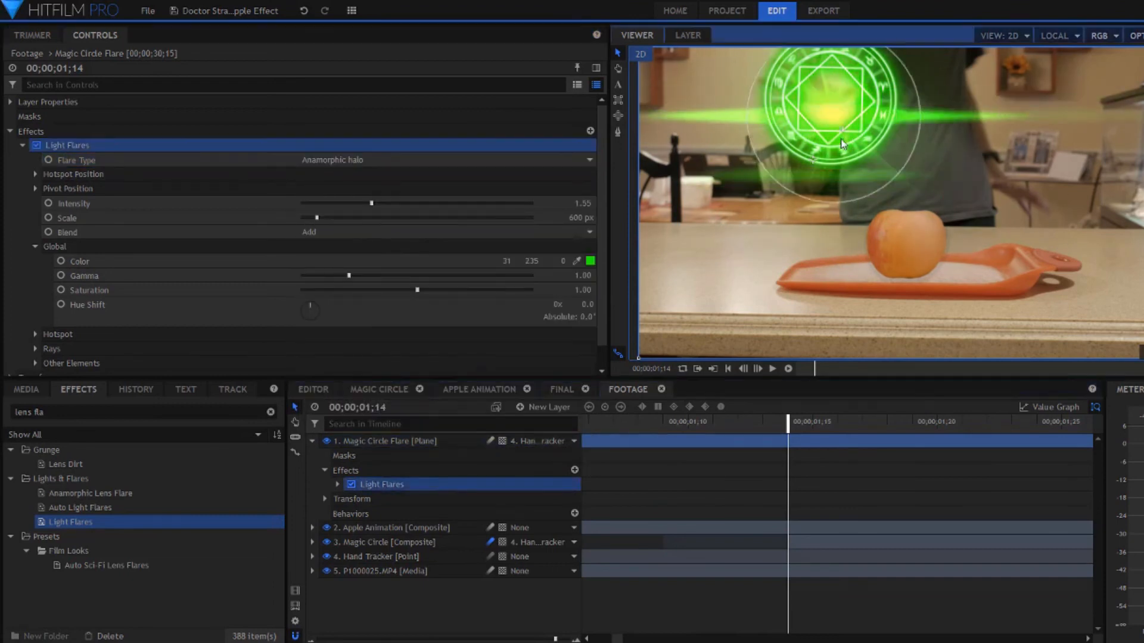
{"action": "left_click", "coordinate": [342, 203]}
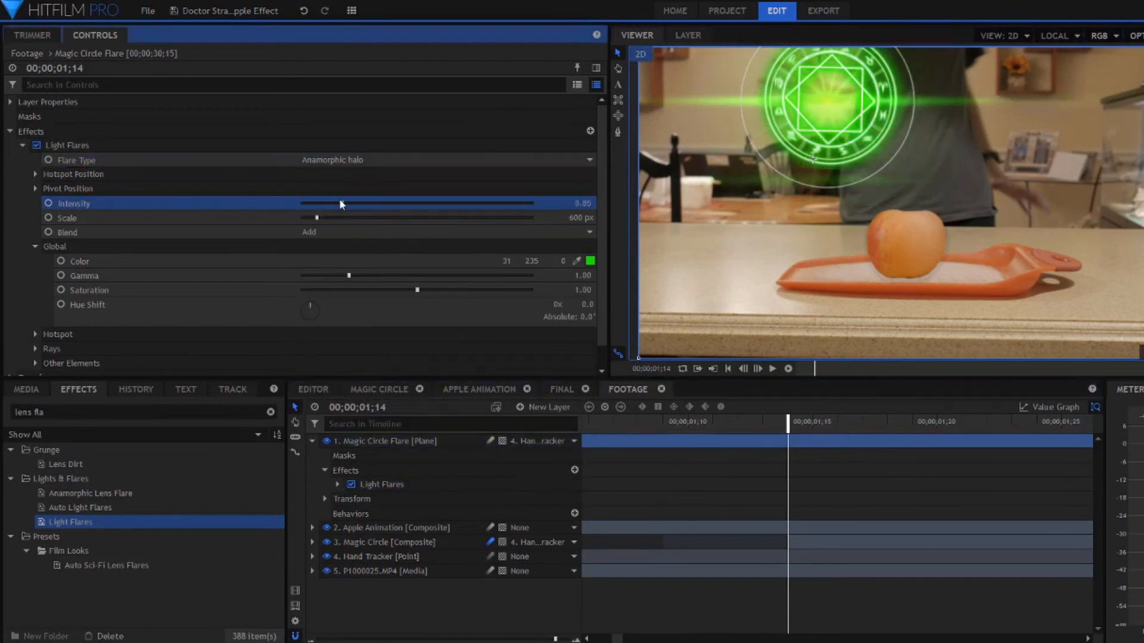
Keyframe the flare's intensity with varying values every few frames from 00;00;01;14 to make it flicker, and preview the animation.
{"action": "left_click", "coordinate": [48, 203]}
{"action": "mouse_move", "coordinate": [342, 203]}
{"action": "left_mouse_down"}
{"action": "mouse_move", "coordinate": [301, 203]}
{"action": "mouse_move", "coordinate": [342, 203]}
{"action": "left_mouse_up"}
{"action": "left_click", "coordinate": [758, 368]}
{"action": "left_click", "coordinate": [758, 369]}
{"action": "left_click", "coordinate": [758, 368]}
{"action": "left_click", "coordinate": [767, 422]}
{"action": "left_click", "coordinate": [758, 369]}
{"action": "left_click_drag", "start_coordinate": [584, 204], "coordinate": [560, 204]}
{"action": "left_click", "coordinate": [758, 369]}
{"action": "left_click", "coordinate": [758, 369]}
{"action": "left_click", "coordinate": [758, 369]}
{"action": "left_click", "coordinate": [772, 369]}
{"action": "left_click_drag", "start_coordinate": [555, 639], "coordinate": [326, 639]}
{"action": "left_click_drag", "start_coordinate": [626, 424], "coordinate": [744, 426]}
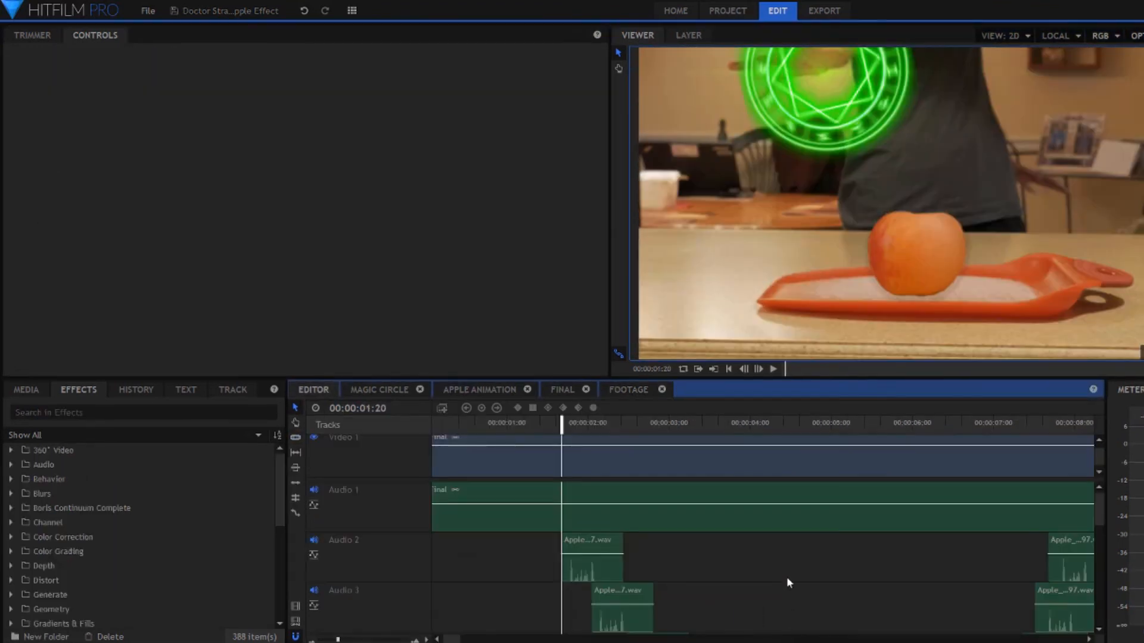
Review the Final clip's Hue, Saturation & Lightness and Curves effects and the apple bite sound clips on the editor's audio tracks.
{"action": "left_click", "coordinate": [806, 523]}
{"action": "left_click", "coordinate": [31, 132]}
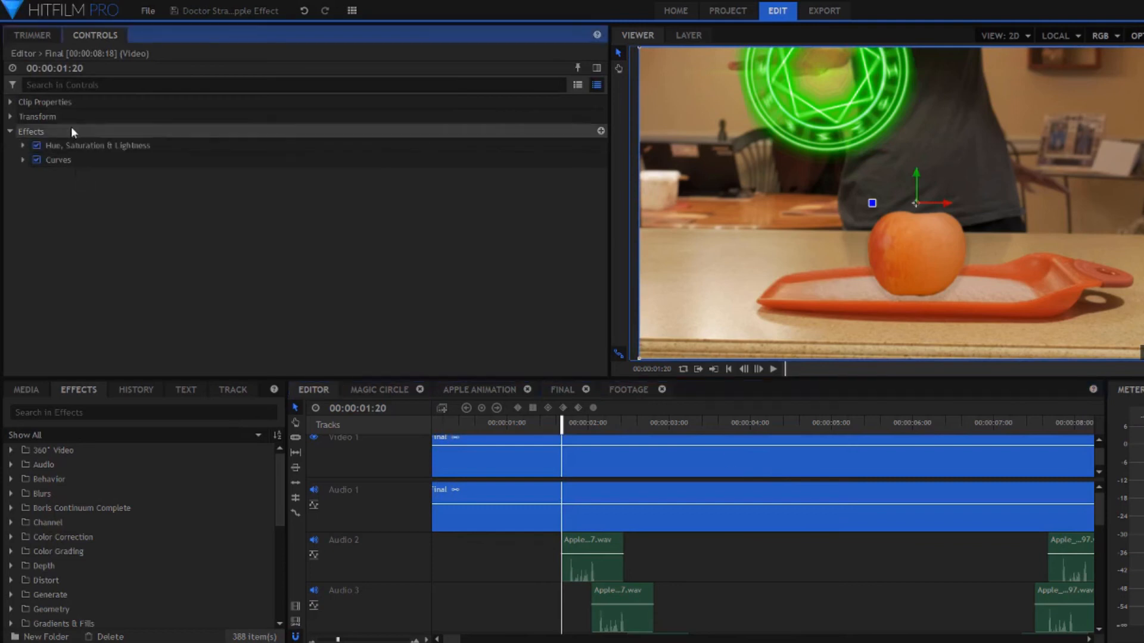
{"action": "left_click_drag", "start_coordinate": [1100, 509], "coordinate": [1084, 596]}
{"action": "left_click_drag", "start_coordinate": [452, 640], "coordinate": [461, 640]}
{"action": "left_click_drag", "start_coordinate": [1093, 596], "coordinate": [1097, 506]}
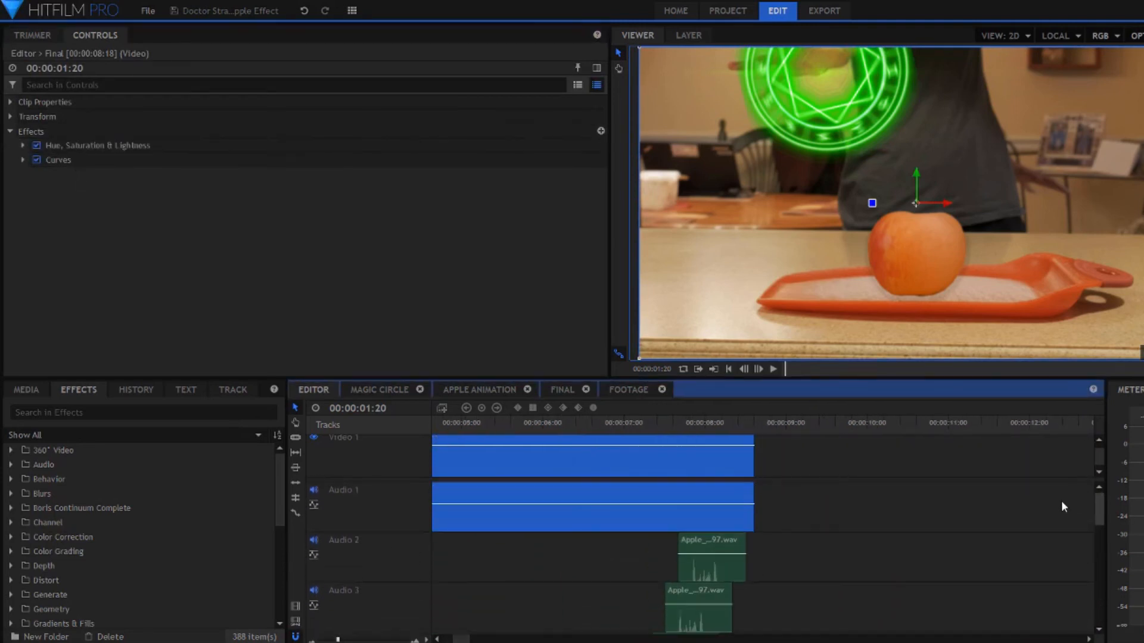
{"action": "left_click_drag", "start_coordinate": [469, 639], "coordinate": [795, 592]}
{"action": "left_click", "coordinate": [799, 587]}
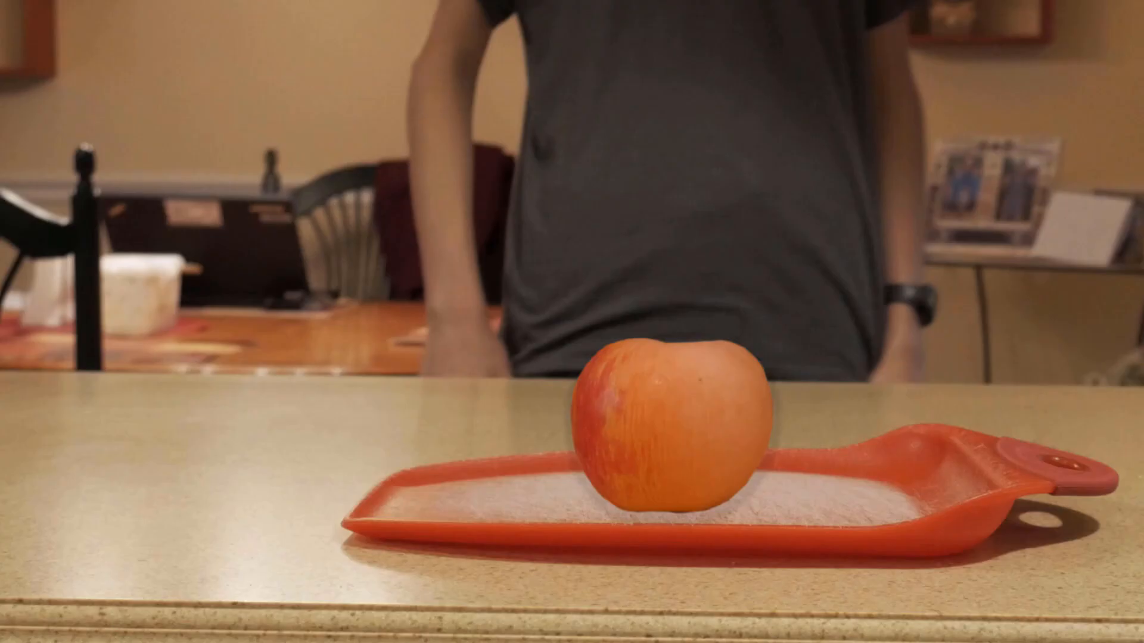